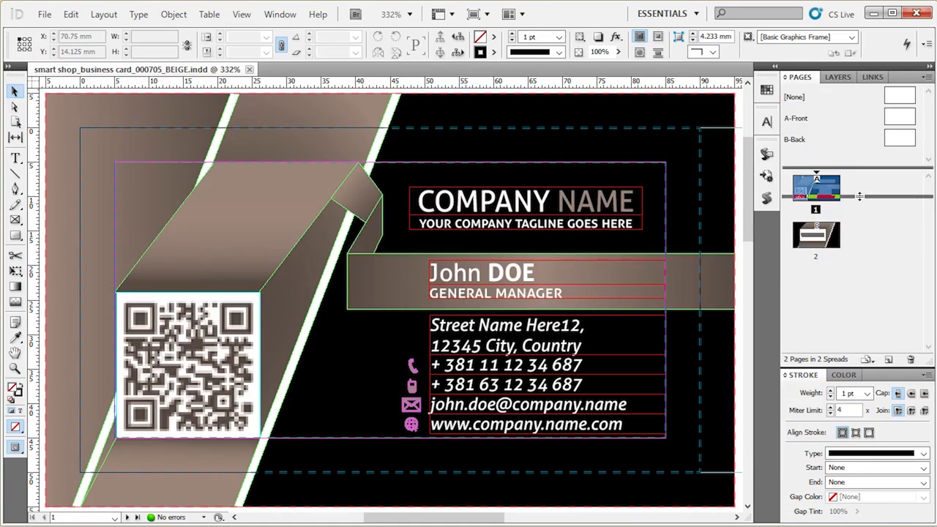
# Step: Open the A-Front and B-Back master pages in turn, return to A-Front and examine its print specification box
pyautogui.doubleClick(894, 115)
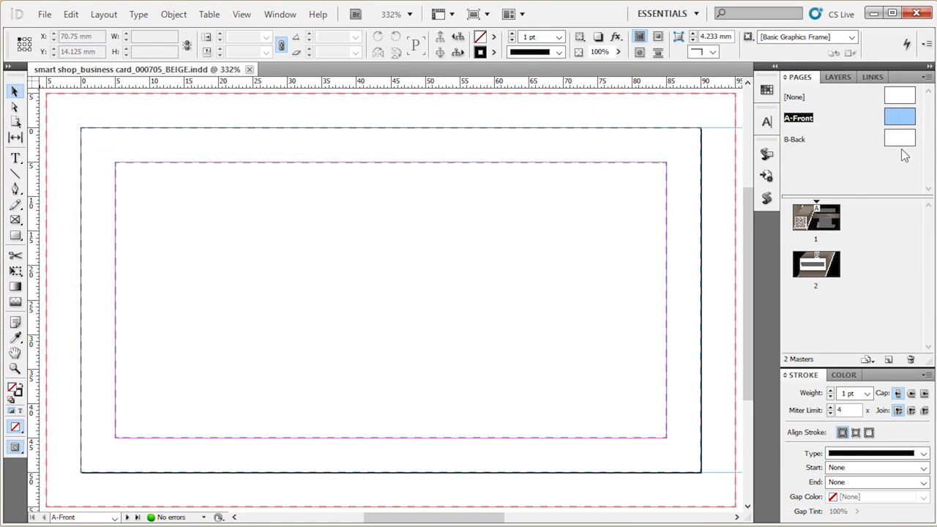
pyautogui.doubleClick(905, 139)
pyautogui.click(905, 120)
pyautogui.scroll(-3, 240, 346)
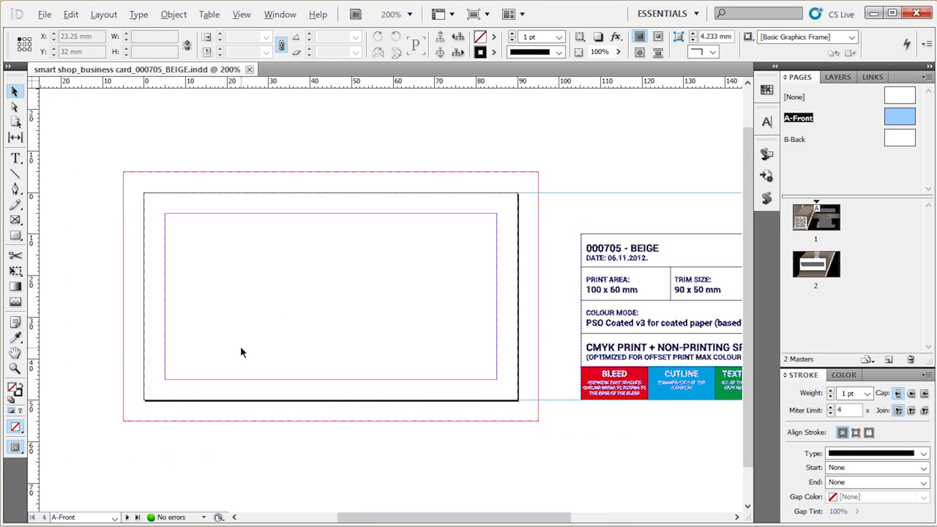
pyautogui.scroll(3, 732, 350)
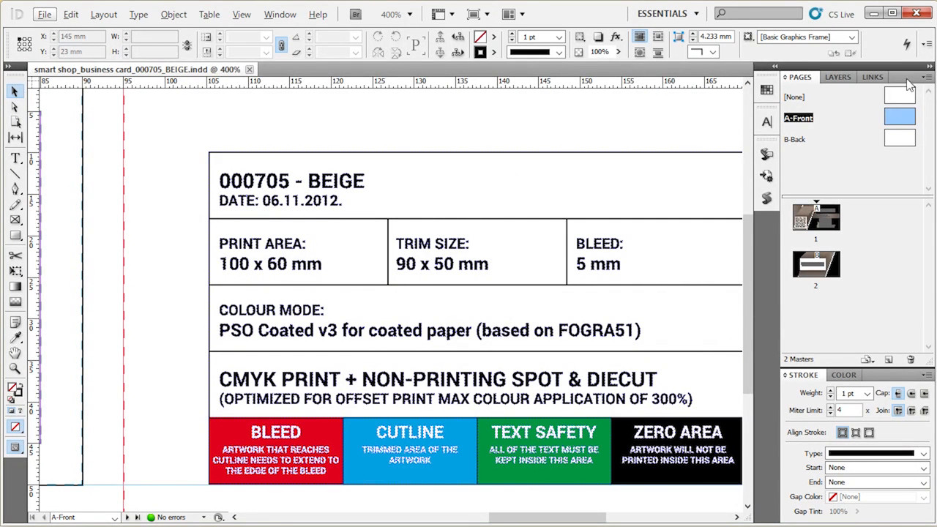
# Step: Show the document's layers and highlight the print info and info box layers in turn
pyautogui.click(850, 79)
pyautogui.scroll(-3, 669, 294)
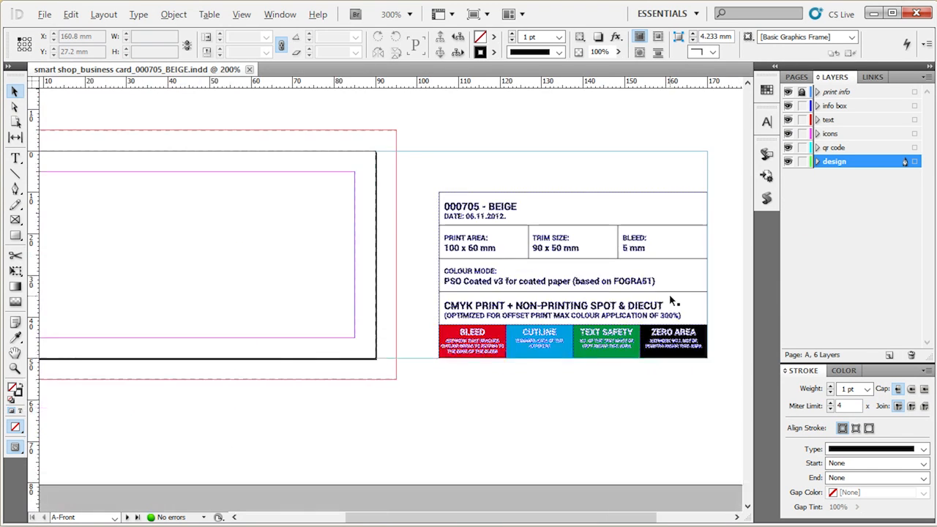
pyautogui.scroll(1, 191, 321)
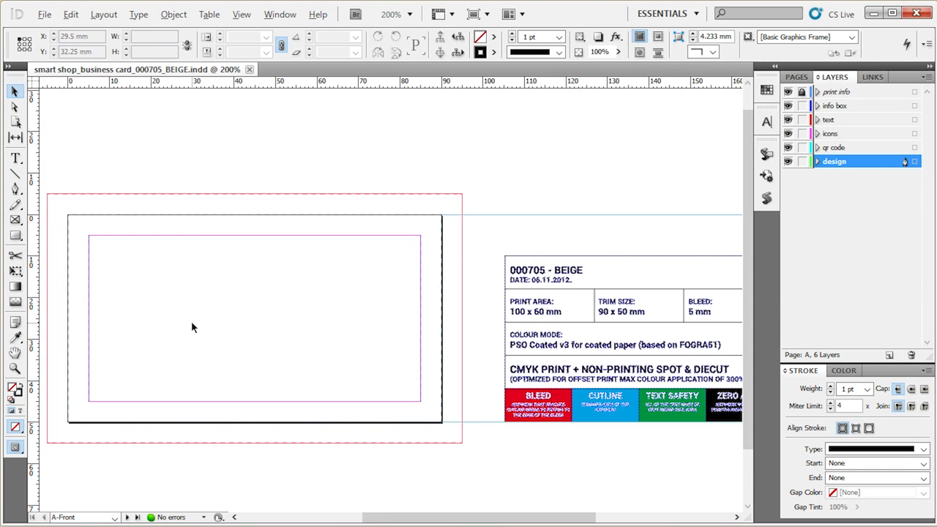
pyautogui.click(863, 92)
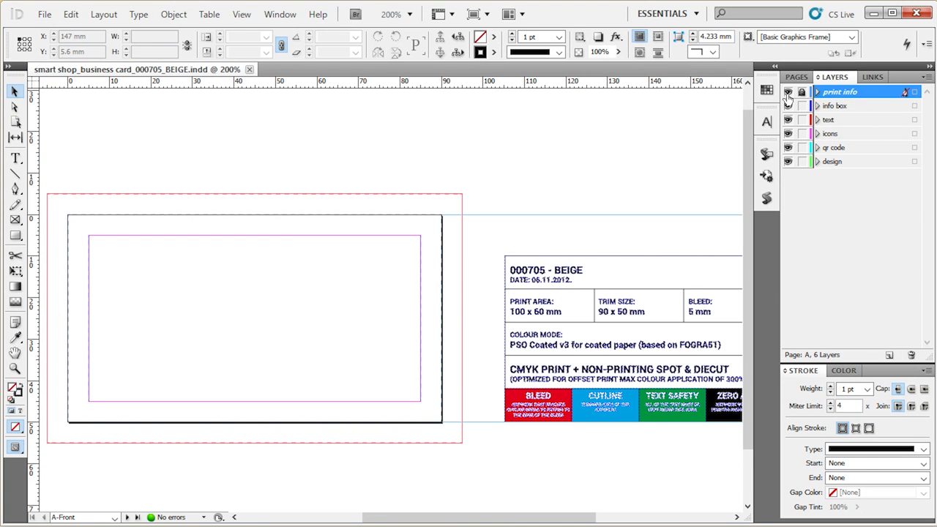
pyautogui.click(832, 106)
pyautogui.click(841, 94)
pyautogui.click(840, 107)
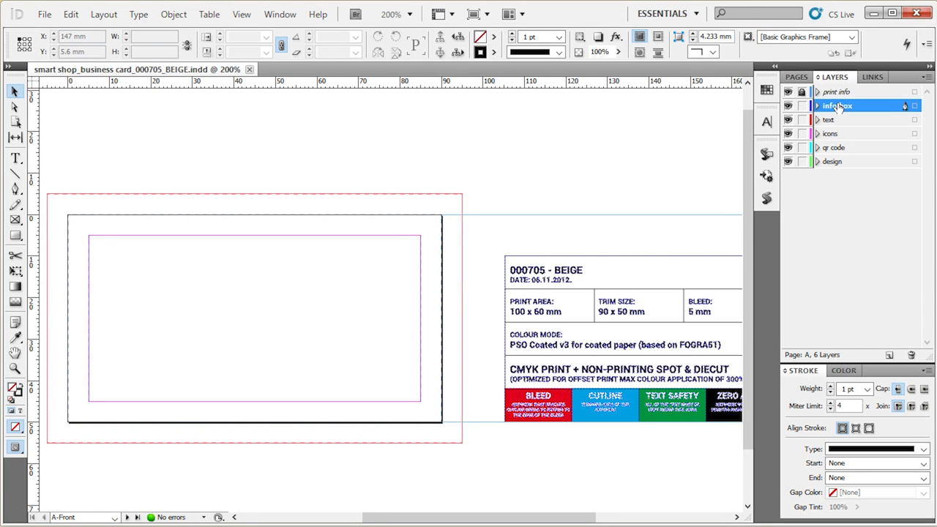
# Step: Isolate the print info layer, then the info box layer, to inspect what each one contains
pyautogui.keyDown('alt'); pyautogui.click(787, 92); pyautogui.keyUp('alt')
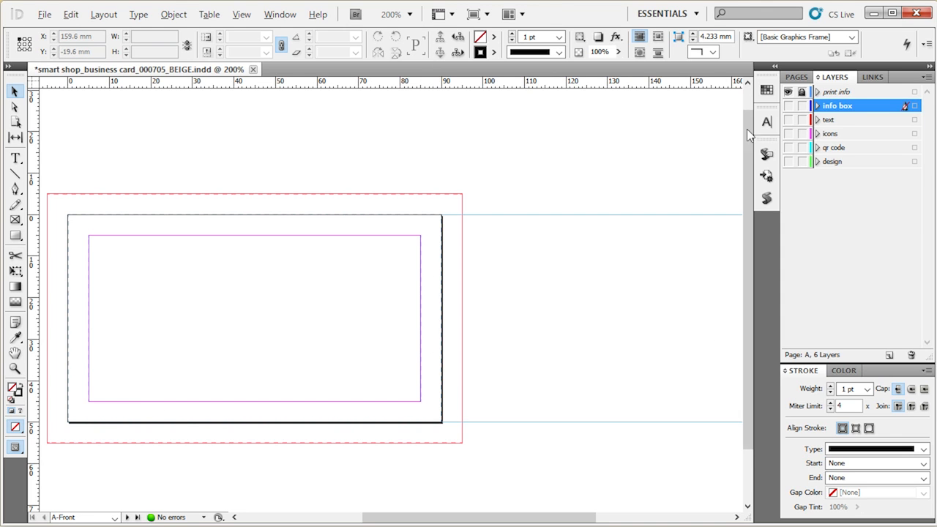
pyautogui.keyDown('alt'); pyautogui.click(788, 106); pyautogui.keyUp('alt')
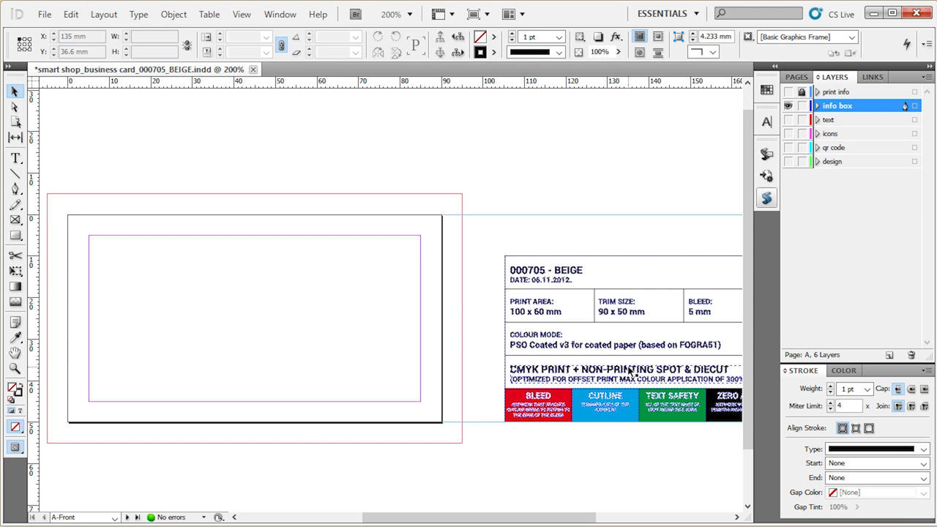
pyautogui.scroll(3, 594, 303)
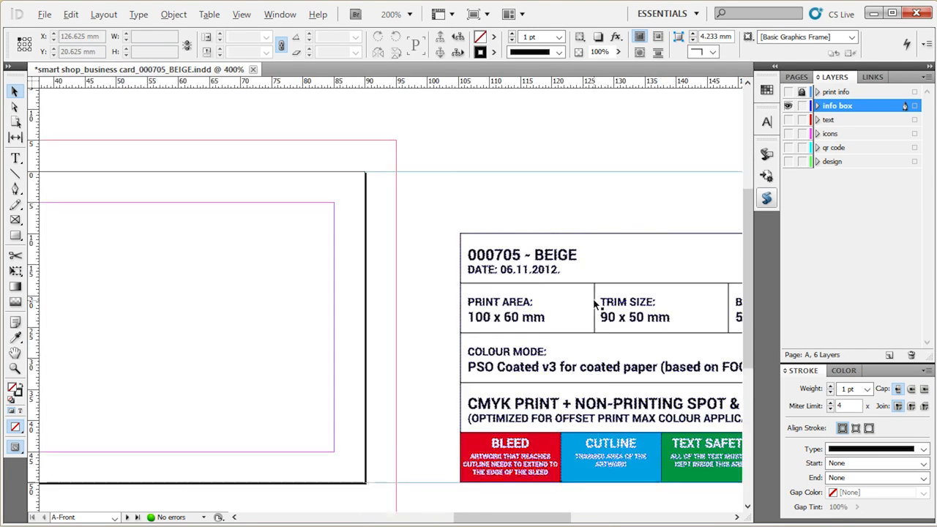
# Step: Hide the frame edges for a clear view of the info box
pyautogui.click(242, 17)
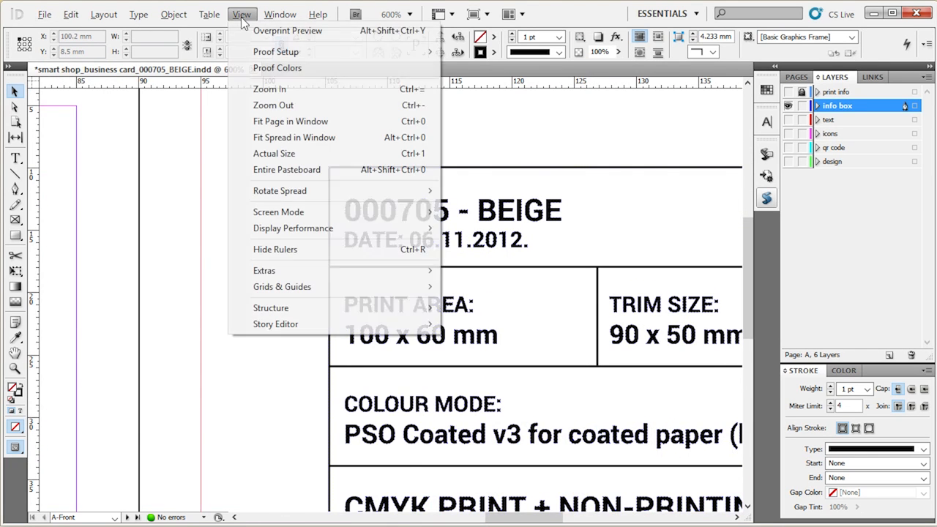
pyautogui.moveTo(279, 271)
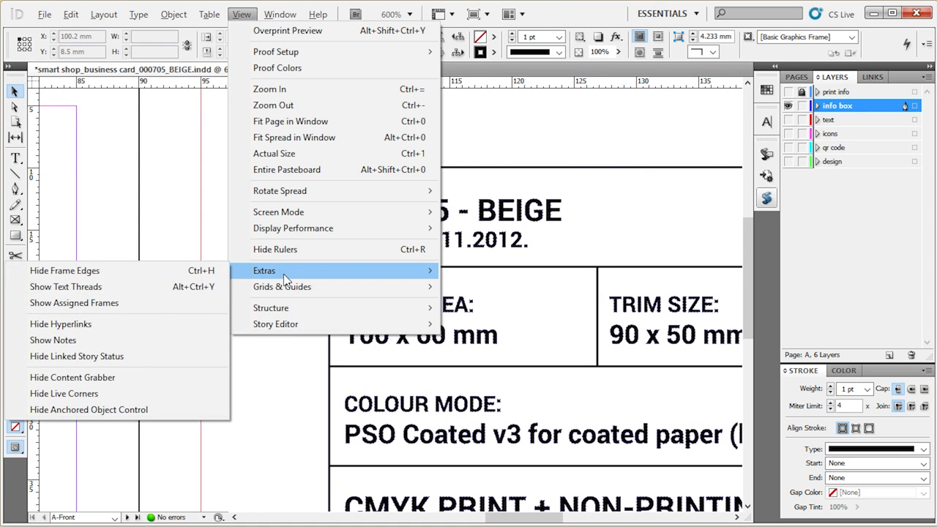
pyautogui.click(175, 271)
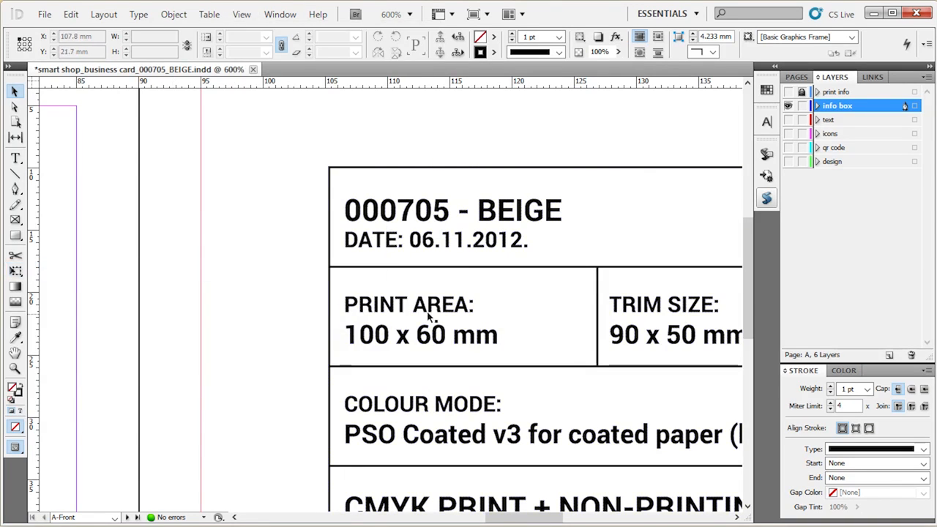
pyautogui.scroll(-3, 614, 252)
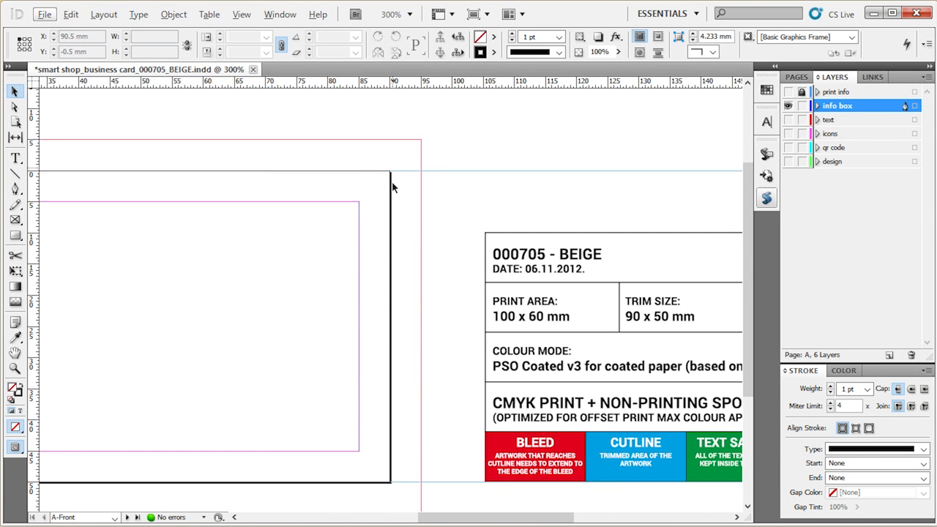
# Step: Isolate the print info layer once more, then make all layers visible again
pyautogui.click(789, 106)
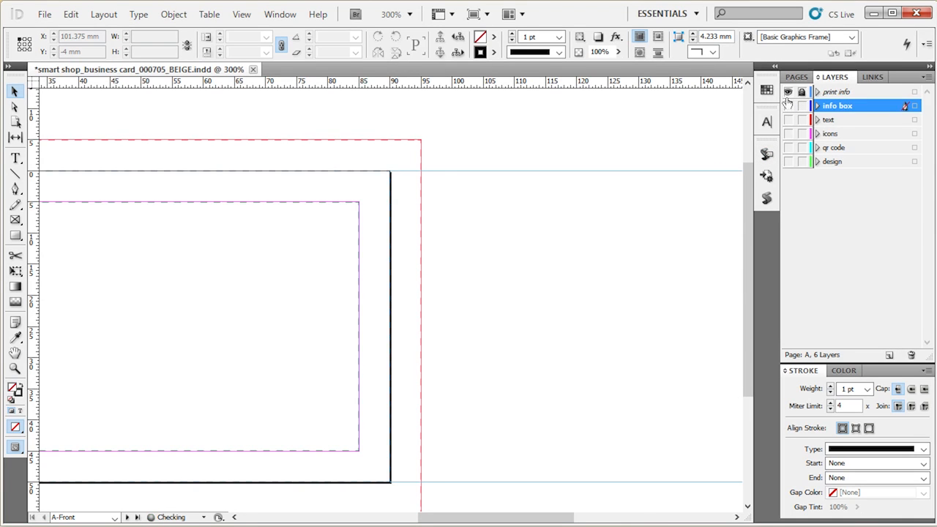
pyautogui.click(788, 106)
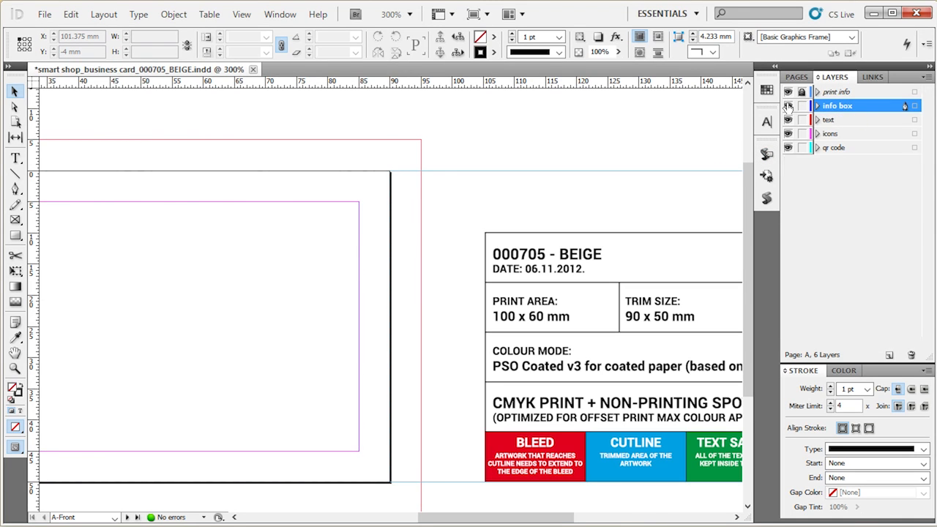
pyautogui.hotkey('ctrl', '-')
pyautogui.hotkey('ctrl', '-')
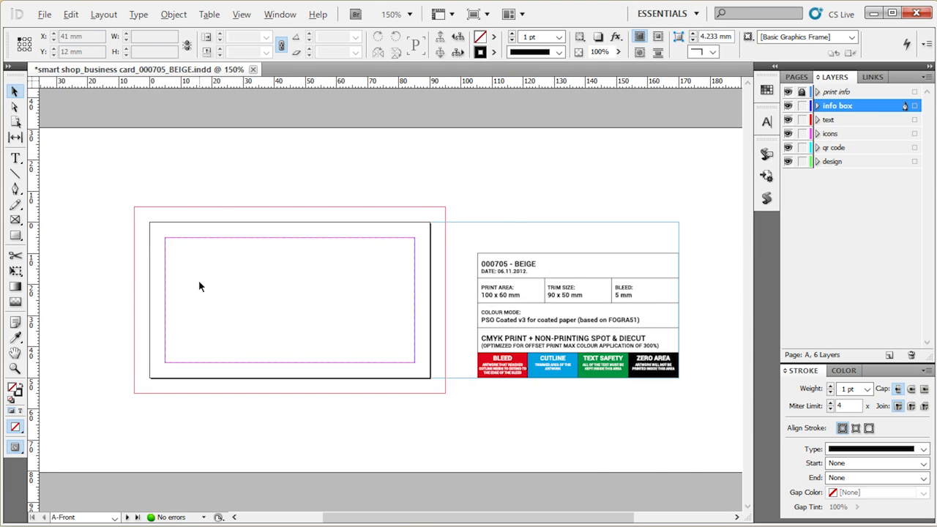
pyautogui.hotkey('ctrl', '=')
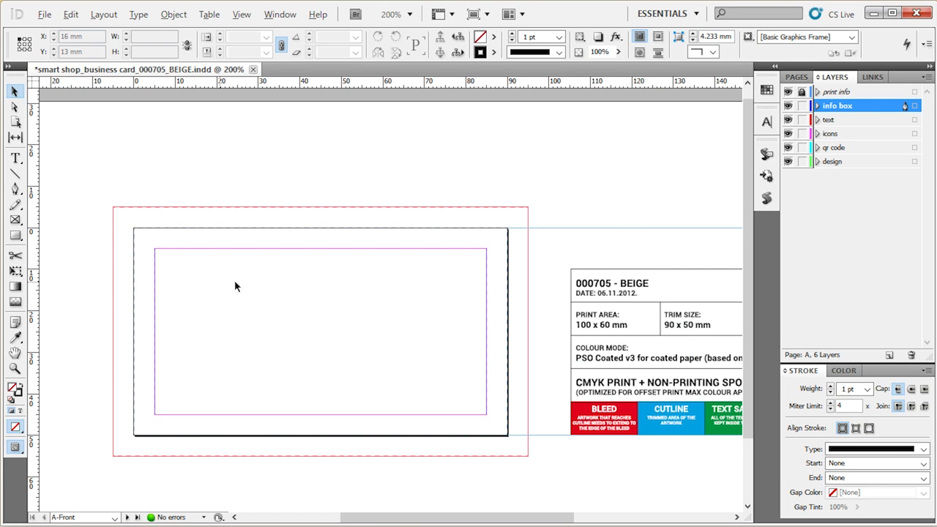
# Step: Turn off the Print Layer option for the info box layer
pyautogui.doubleClick(856, 107)
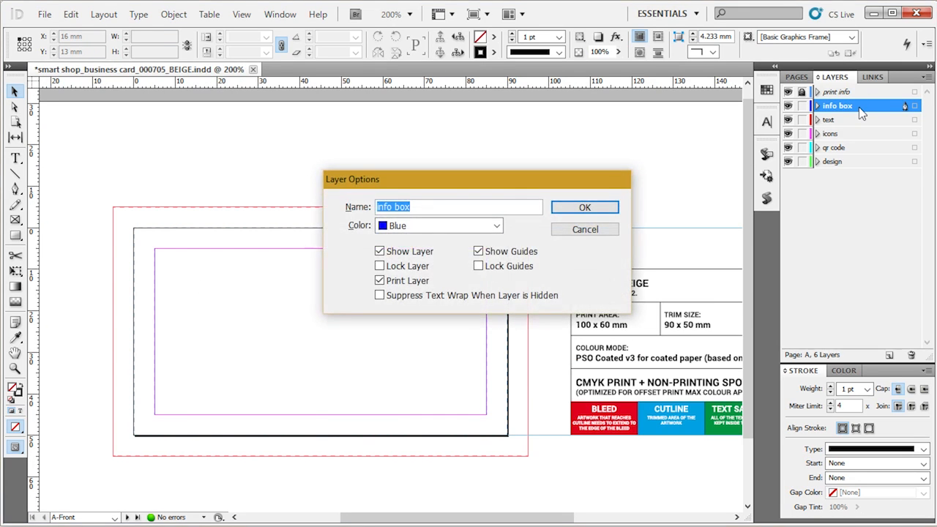
pyautogui.click(407, 284)
pyautogui.click(380, 281)
pyautogui.click(561, 206)
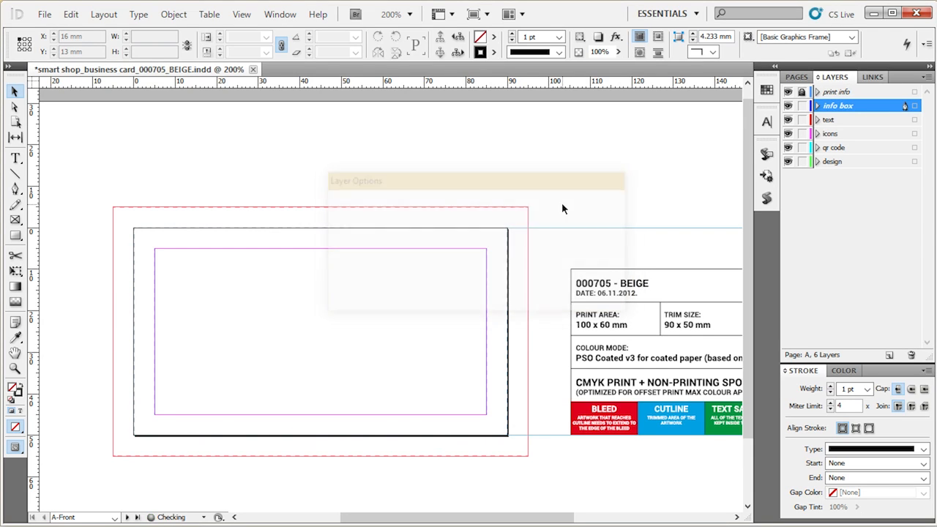
# Step: Leave the master page and open page 1 with the card's front design
pyautogui.click(797, 77)
pyautogui.click(823, 213)
pyautogui.doubleClick(823, 214)
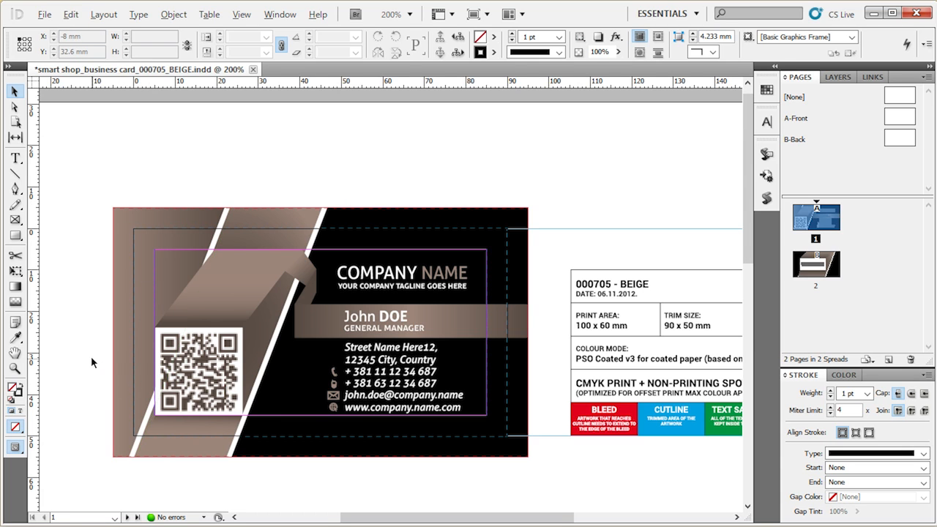
pyautogui.scroll(1, 87, 354)
pyautogui.scroll(-1, 126, 342)
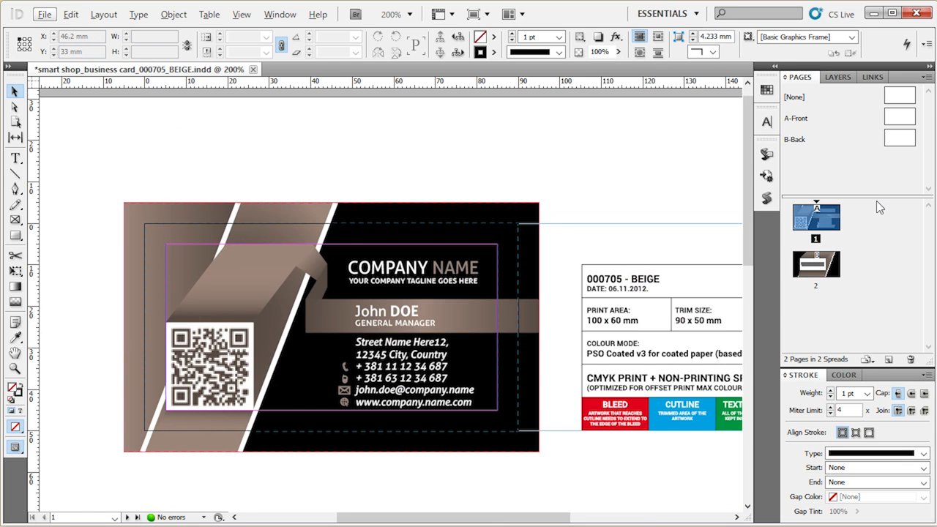
# Step: Enlarge the area listing the document pages, look at page 2 and return to page 1
pyautogui.moveTo(876, 198); pyautogui.dragTo(876, 151)
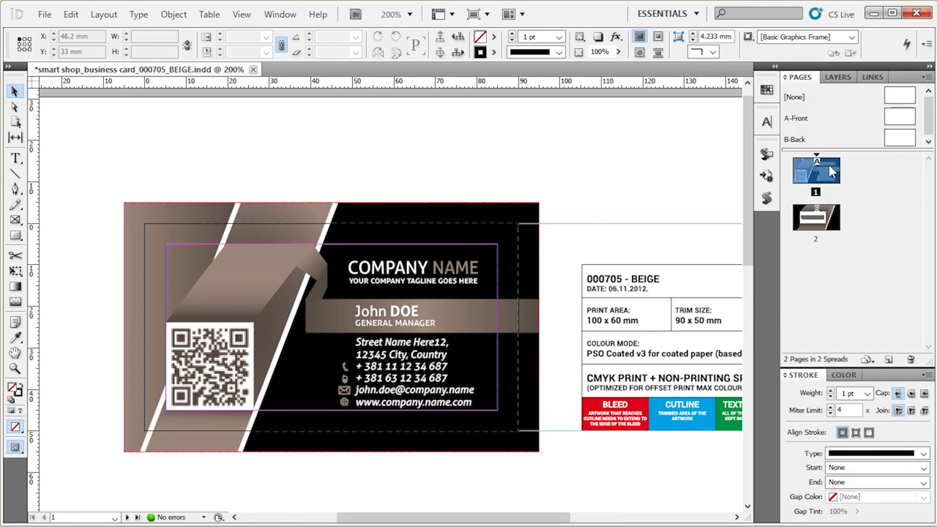
pyautogui.doubleClick(831, 217)
pyautogui.doubleClick(829, 179)
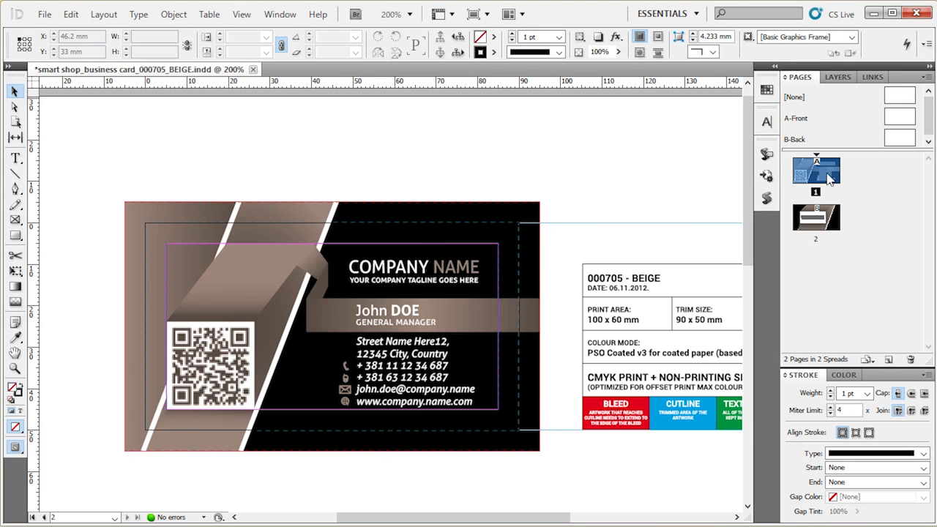
# Step: Show the layers and highlight the text, icons, qr code and design layers in turn
pyautogui.click(835, 78)
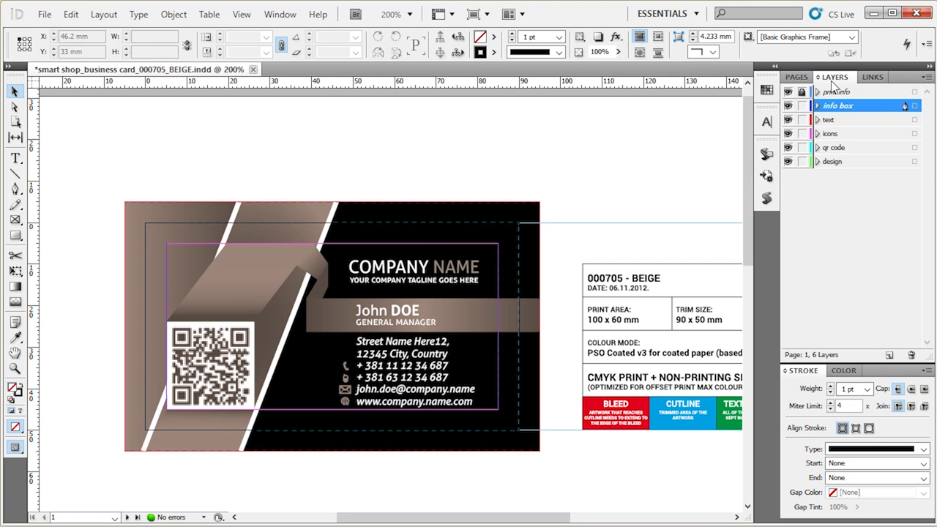
pyautogui.click(830, 121)
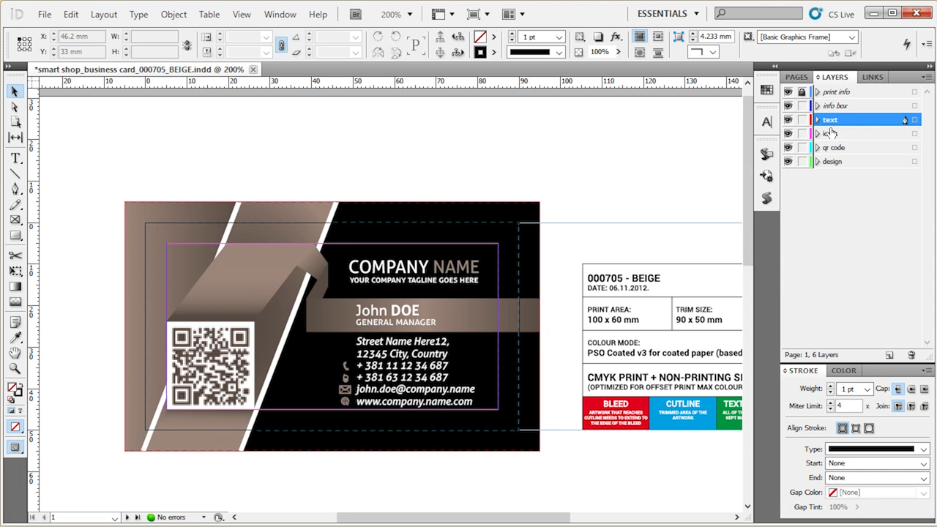
pyautogui.click(831, 135)
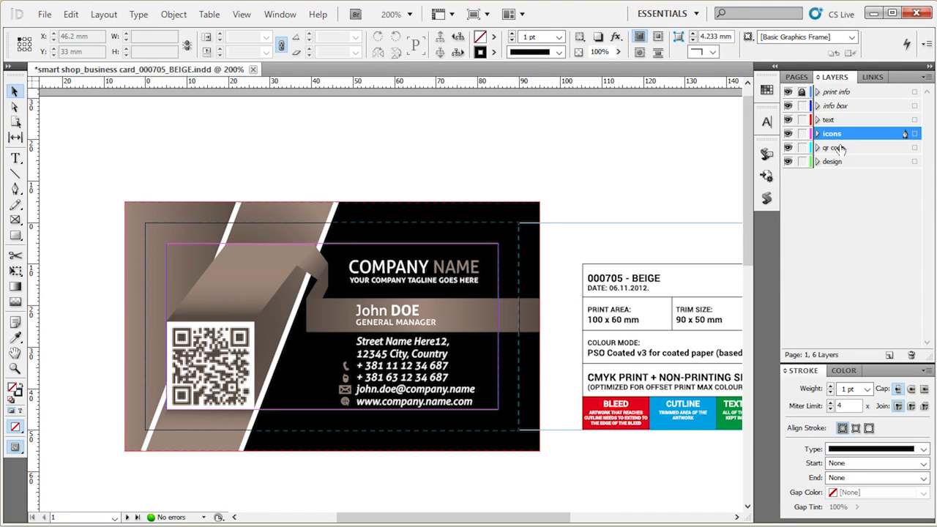
pyautogui.click(838, 148)
pyautogui.click(837, 166)
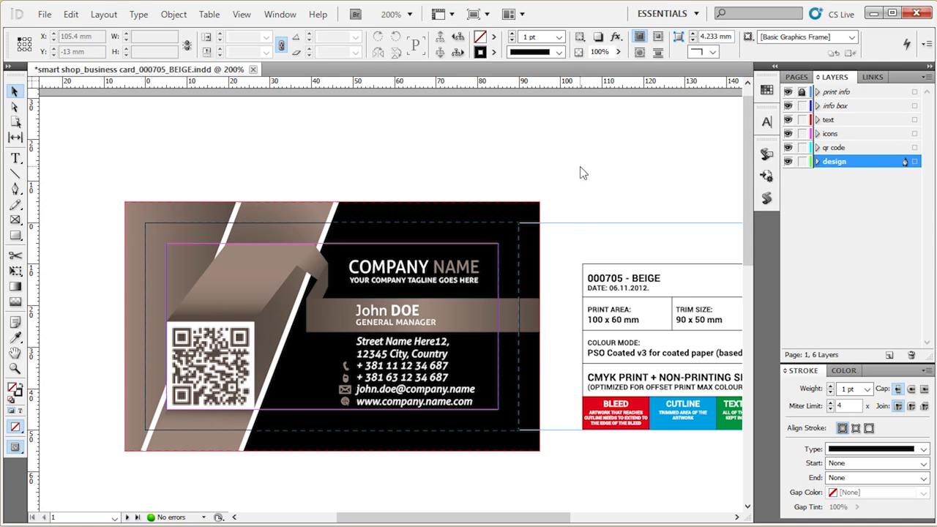
# Step: Select the QR code frame on the front of the business card
pyautogui.click(224, 356)
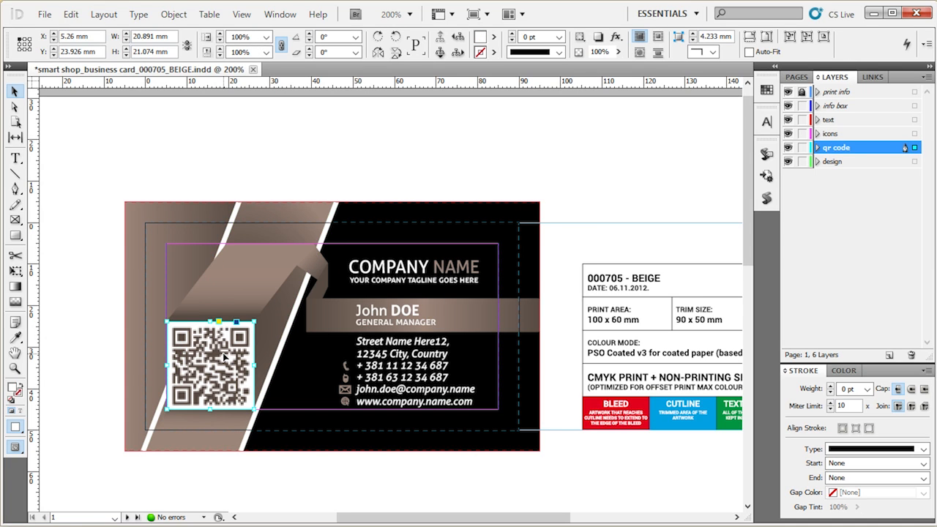
pyautogui.click(296, 183)
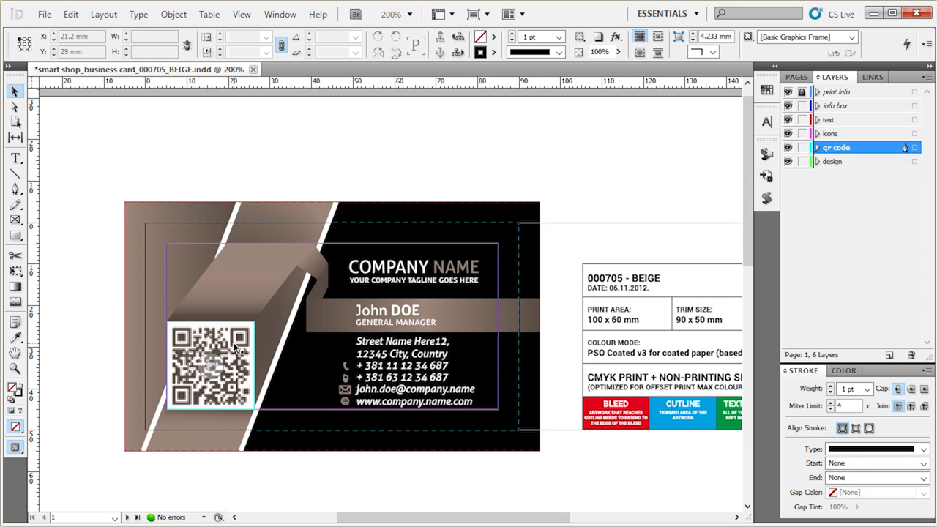
pyautogui.click(210, 368)
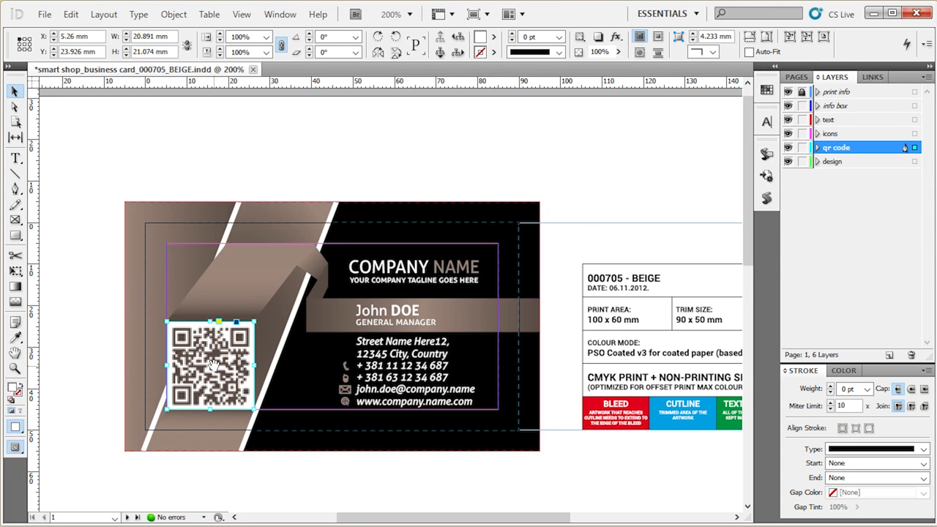
pyautogui.click(240, 171)
pyautogui.click(220, 362)
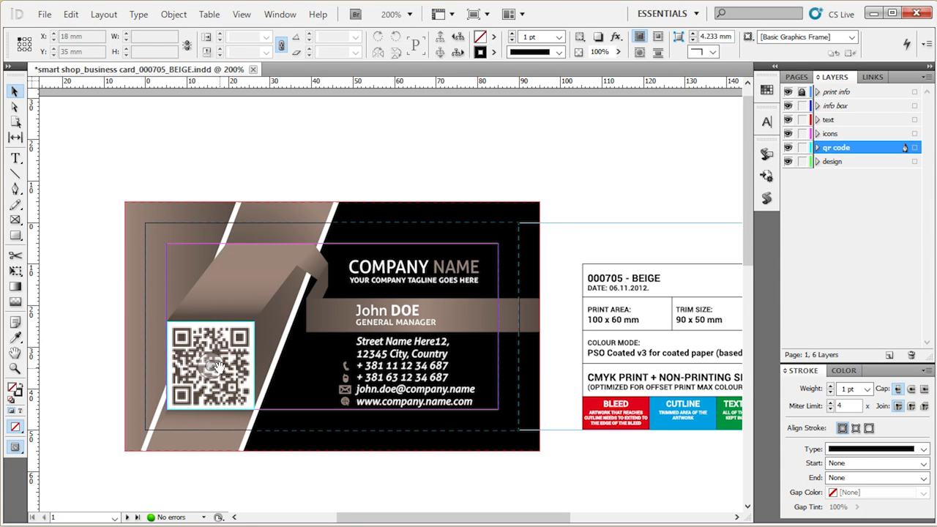
pyautogui.moveTo(218, 366); pyautogui.dragTo(215, 362)
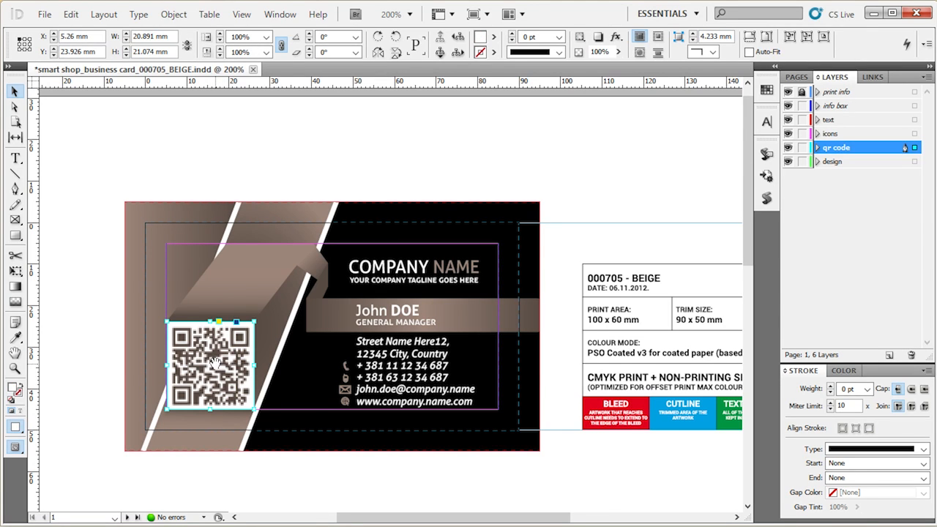
# Step: Select the QR code graphic inside its frame on the card's front
pyautogui.click(70, 17)
pyautogui.click(71, 20)
pyautogui.hotkey('ctrl', '=')
pyautogui.hotkey('ctrl', '=')
pyautogui.click(125, 199)
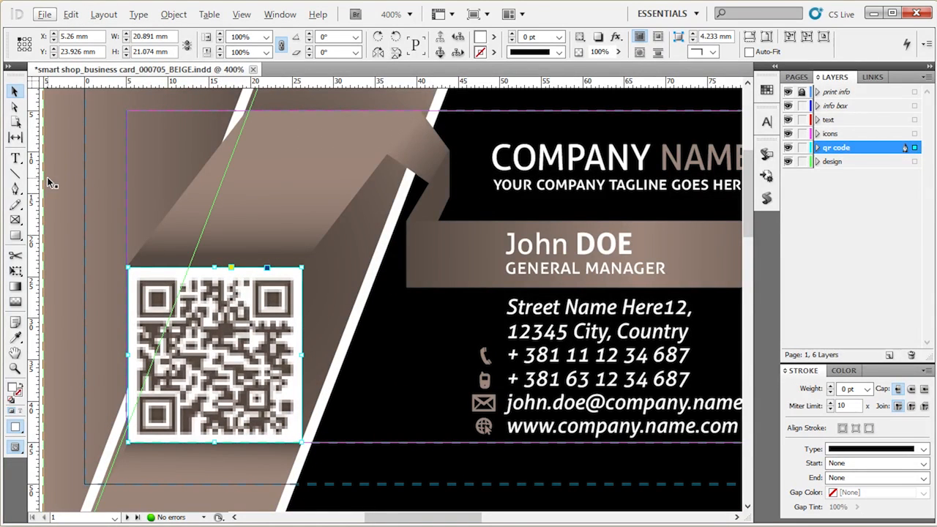
pyautogui.click(211, 355)
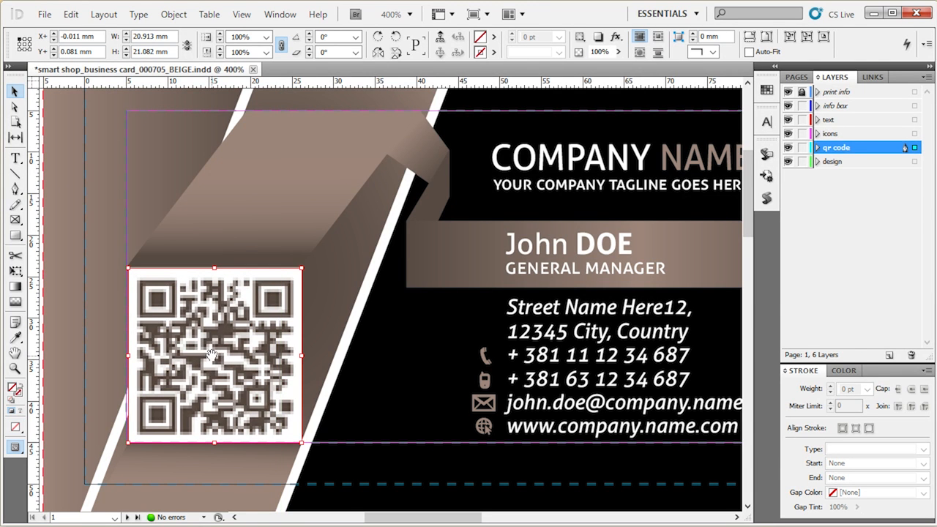
# Step: Replace the selected QR code graphic by placing the RED image from the QR CODE folder
pyautogui.hotkey('ctrl', 'd')
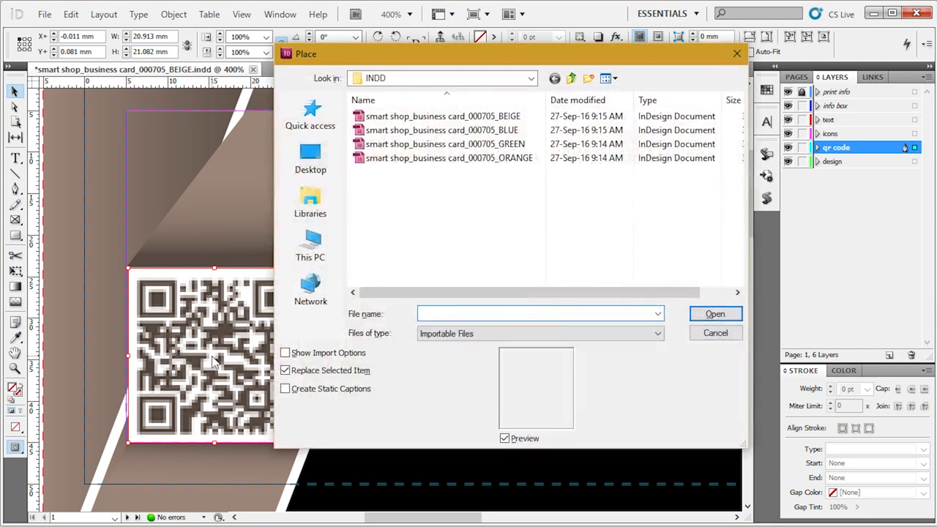
pyautogui.click(571, 79)
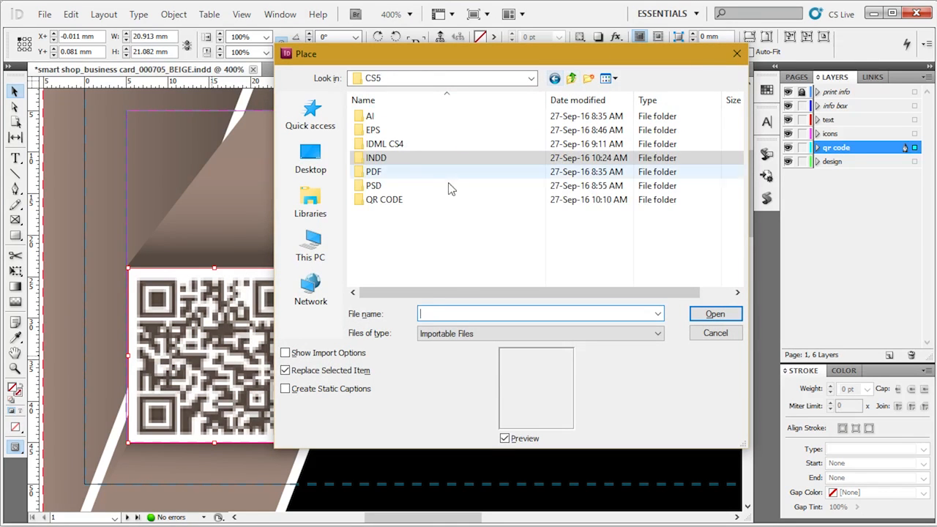
pyautogui.doubleClick(427, 205)
pyautogui.click(455, 235)
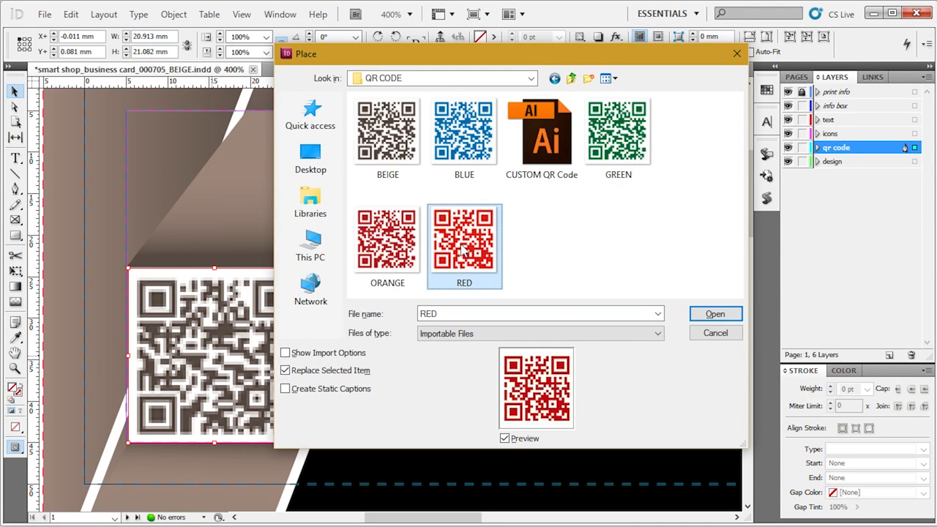
pyautogui.click(696, 316)
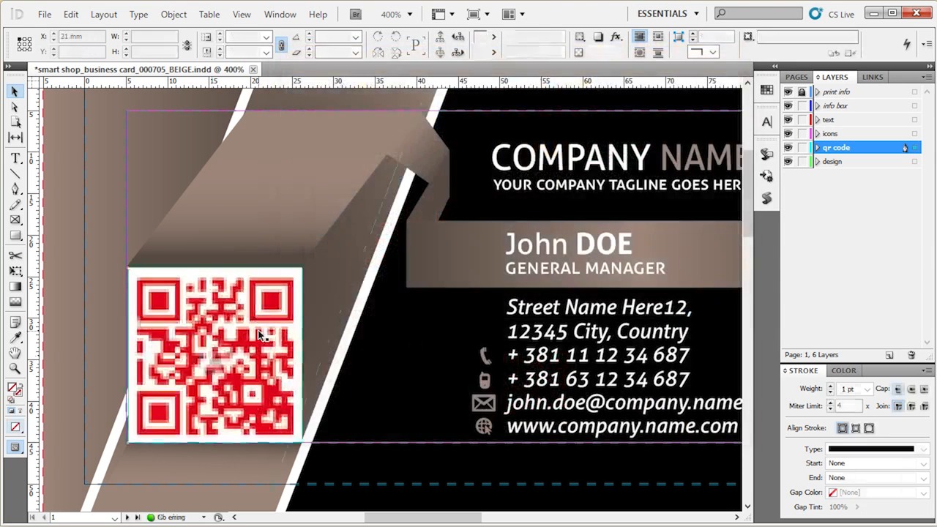
# Step: Undo the QR code replacement and discard the loaded RED image beside the card
pyautogui.hotkey('ctrl', 'z')
pyautogui.click(335, 304)
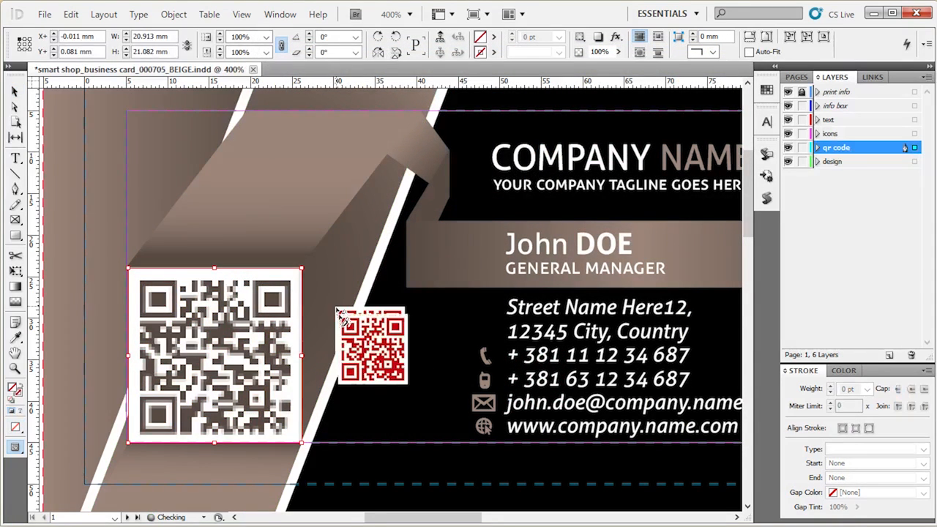
pyautogui.scroll(-1, 336, 308)
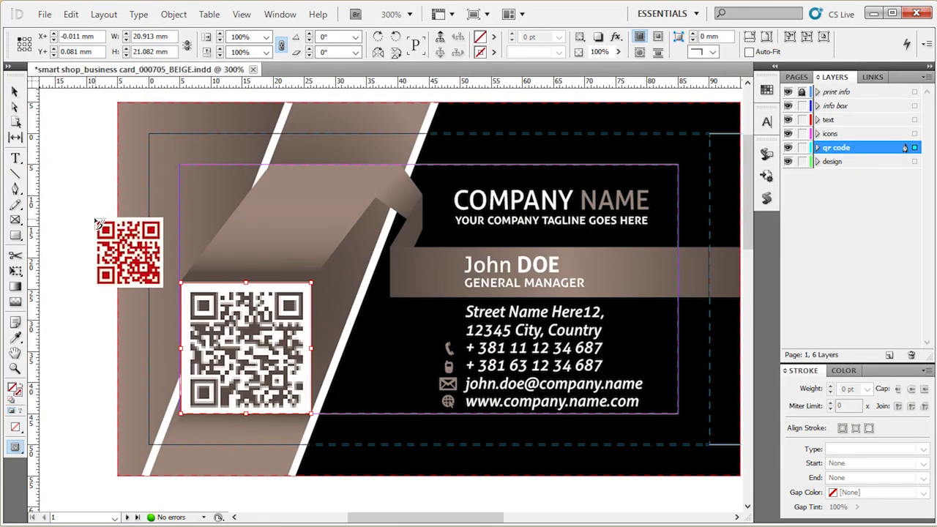
pyautogui.click(94, 219)
pyautogui.press('Delete')
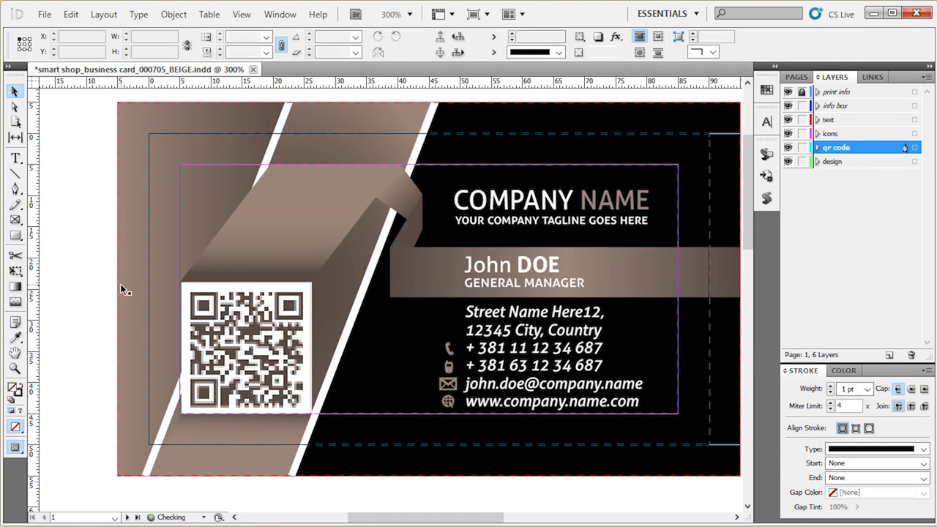
# Step: Relink the BEIGE.tif QR code to the RED image in the QR CODE folder
pyautogui.click(869, 79)
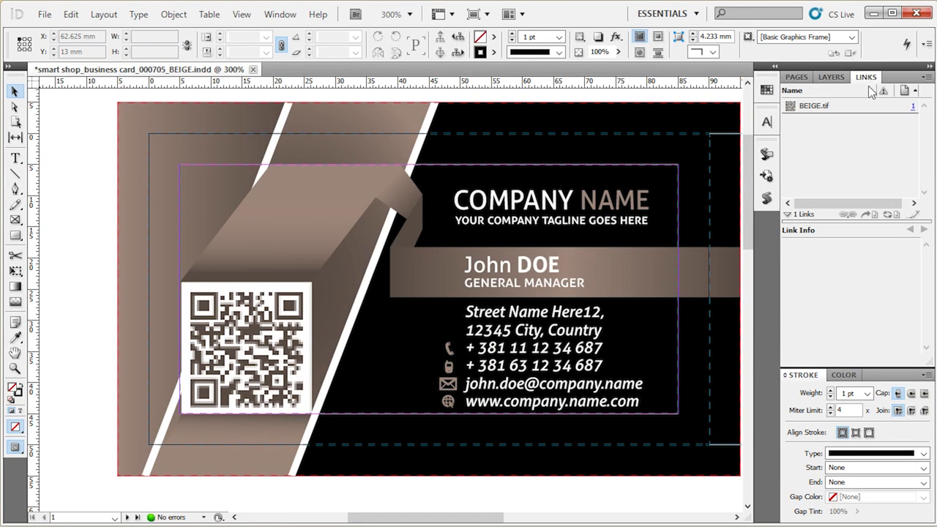
pyautogui.click(844, 107)
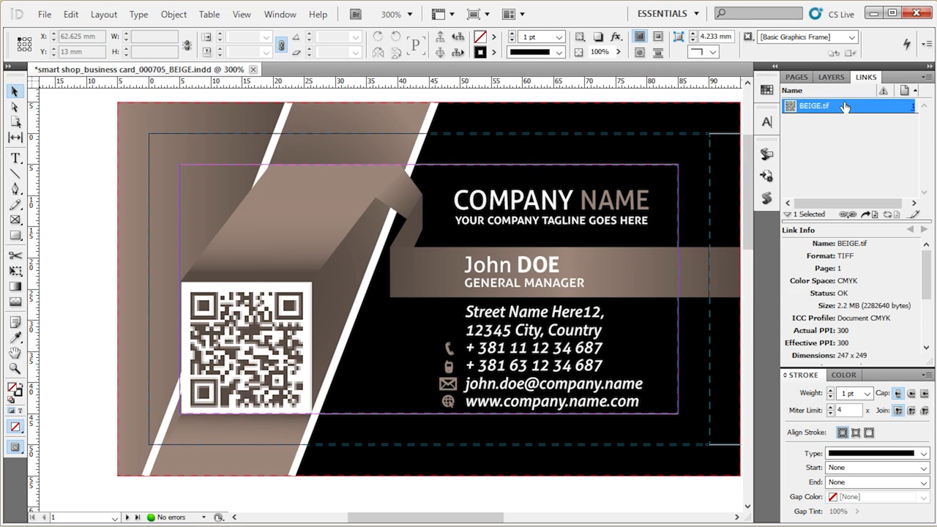
pyautogui.rightClick(803, 107)
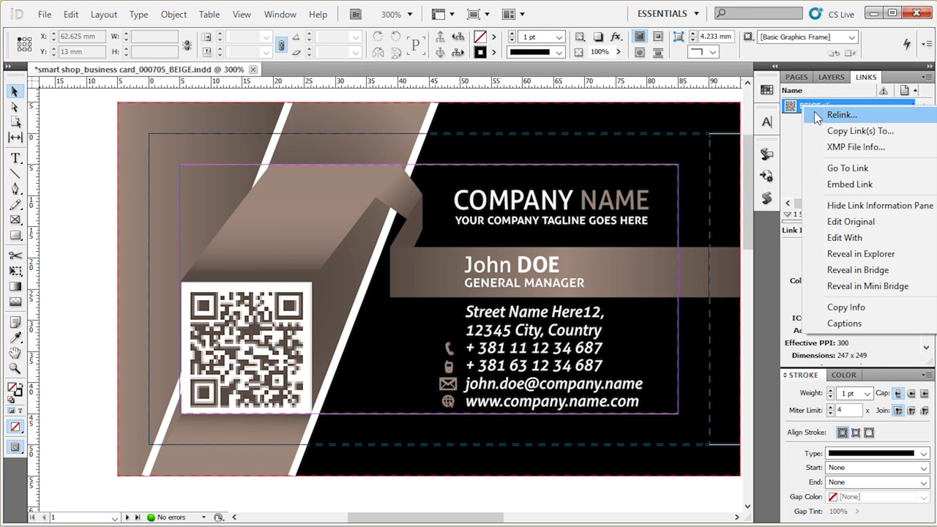
pyautogui.click(818, 114)
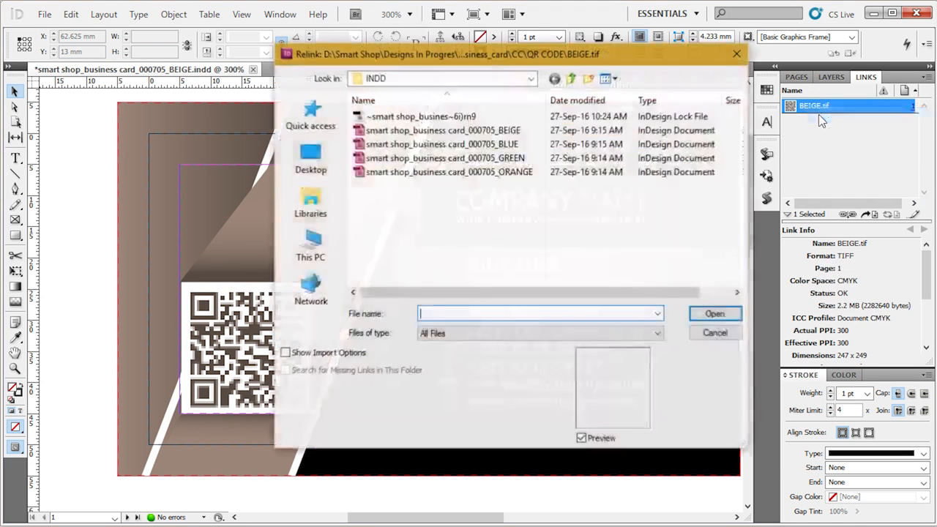
pyautogui.click(571, 78)
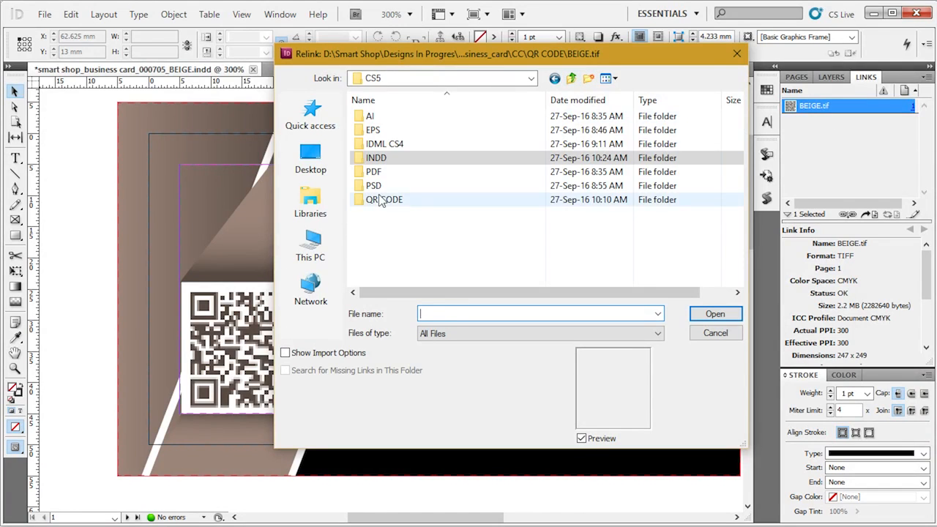
pyautogui.doubleClick(384, 207)
pyautogui.click(449, 238)
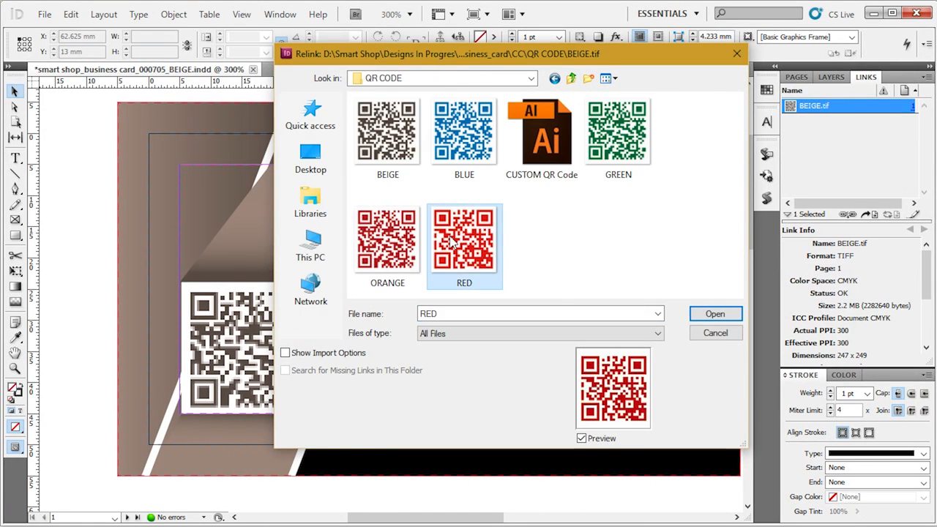
pyautogui.doubleClick(449, 236)
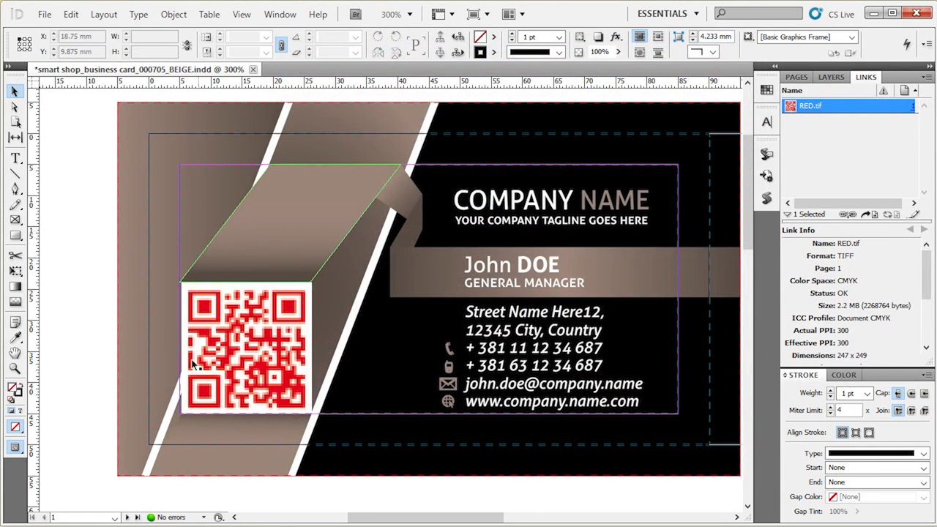
# Step: Select the narrow dark fold of the ribbon near the company name and pick a green fill, RGB 85, 165, 107
pyautogui.click(292, 370)
pyautogui.scroll(-1, 293, 370)
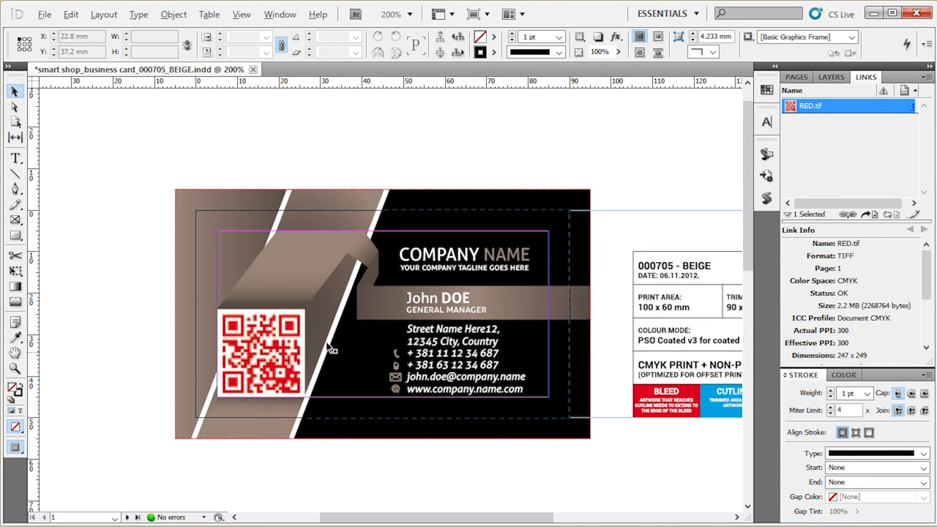
pyautogui.scroll(2, 500, 329)
pyautogui.scroll(-1, 504, 331)
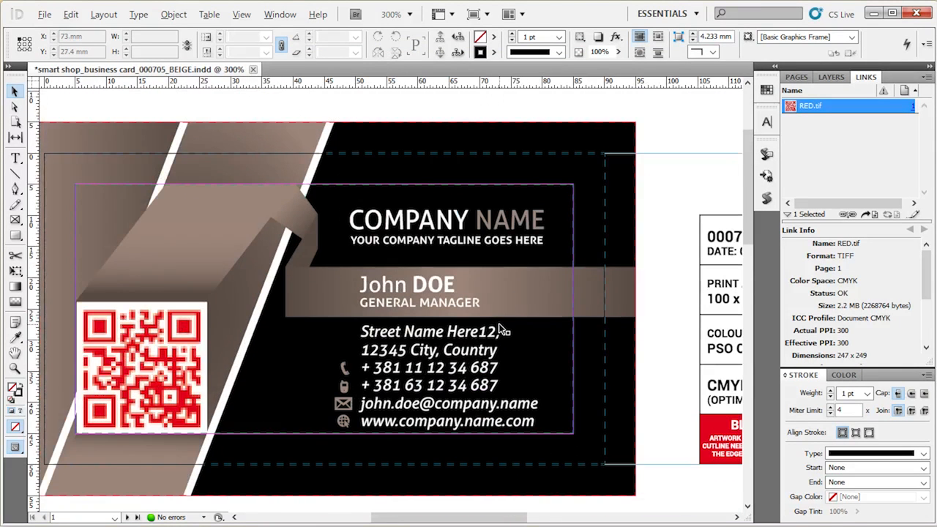
pyautogui.click(316, 233)
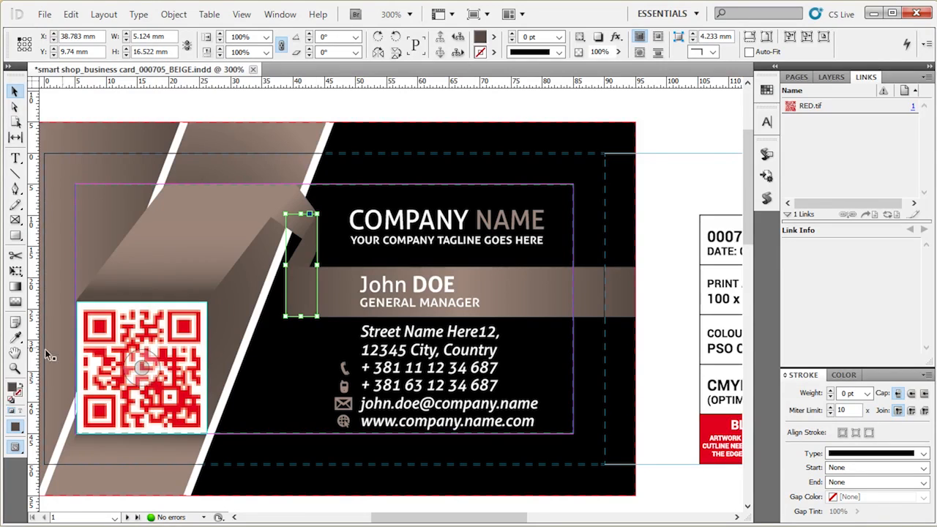
pyautogui.doubleClick(13, 388)
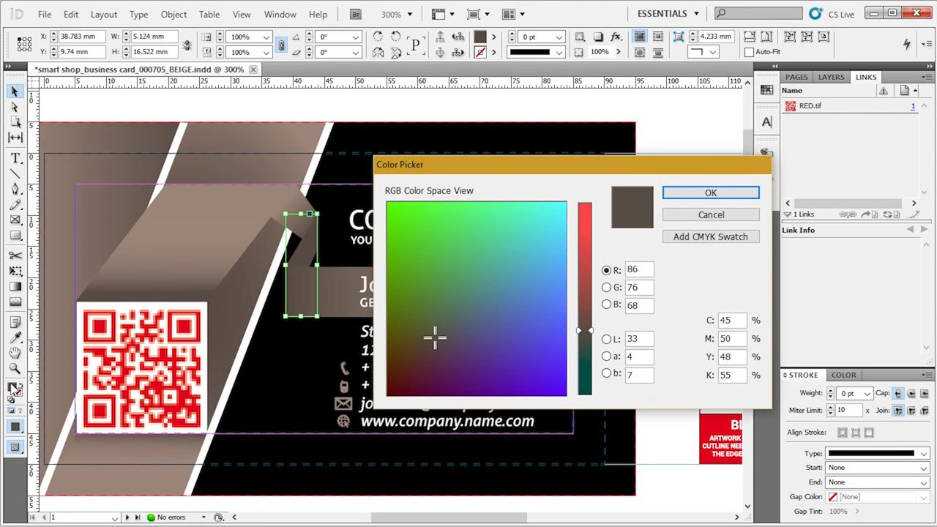
pyautogui.moveTo(478, 257)
pyautogui.mouseDown()
pyautogui.moveTo(453, 361)
pyautogui.moveTo(485, 312)
pyautogui.moveTo(462, 270)
pyautogui.mouseUp()
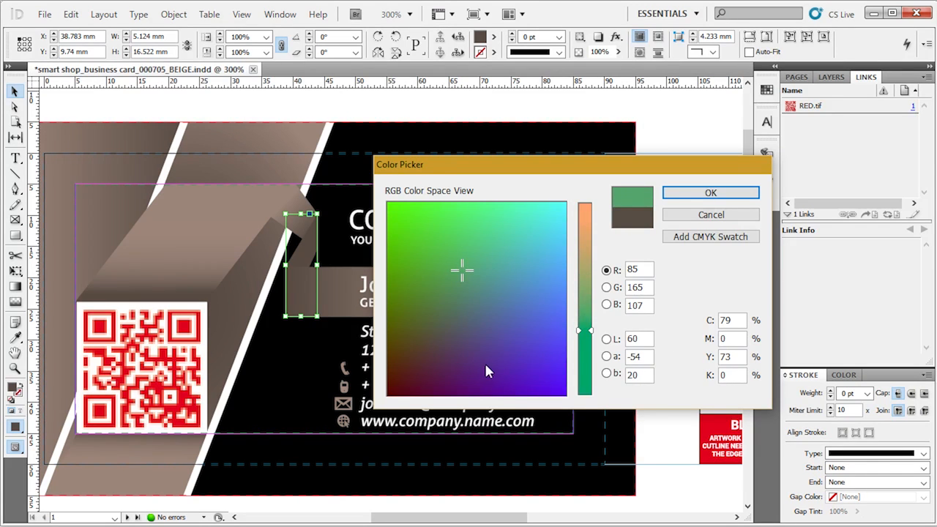
# Step: Fill the ribbon fold with CMYK 0, 100, 100, 20, and undo the fill
pyautogui.doubleClick(740, 321)
pyautogui.write('0')
pyautogui.press('Tab')
pyautogui.write('100')
pyautogui.press('Tab')
pyautogui.write('100')
pyautogui.press('Tab')
pyautogui.write('20')
pyautogui.press('Tab')
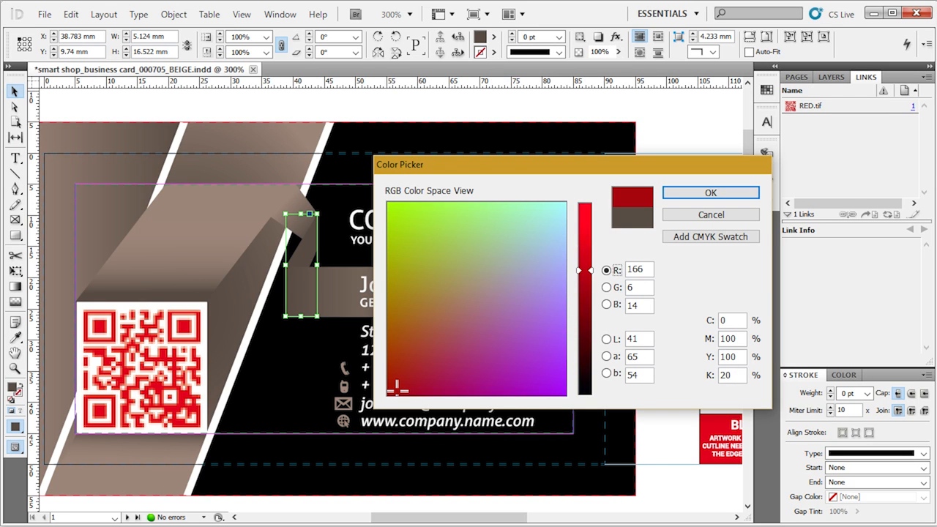
pyautogui.click(728, 191)
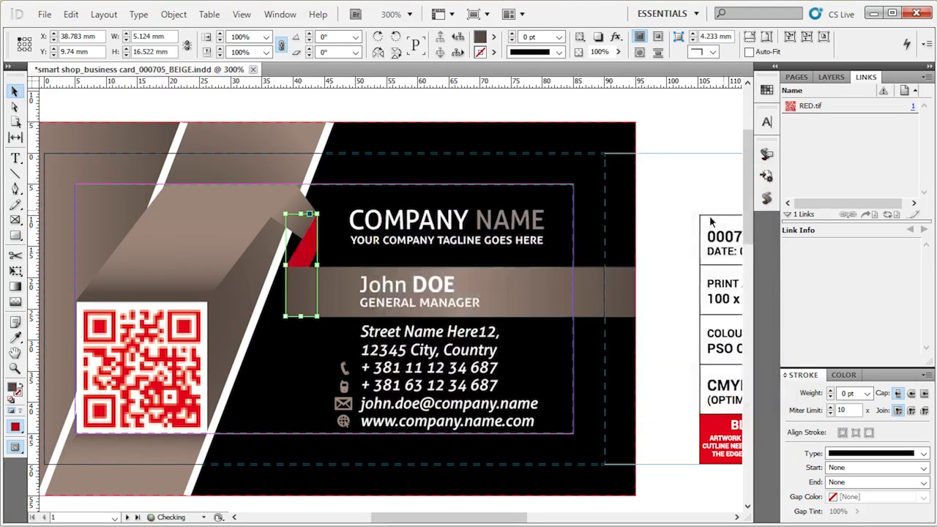
pyautogui.hotkey('ctrl', 'z')
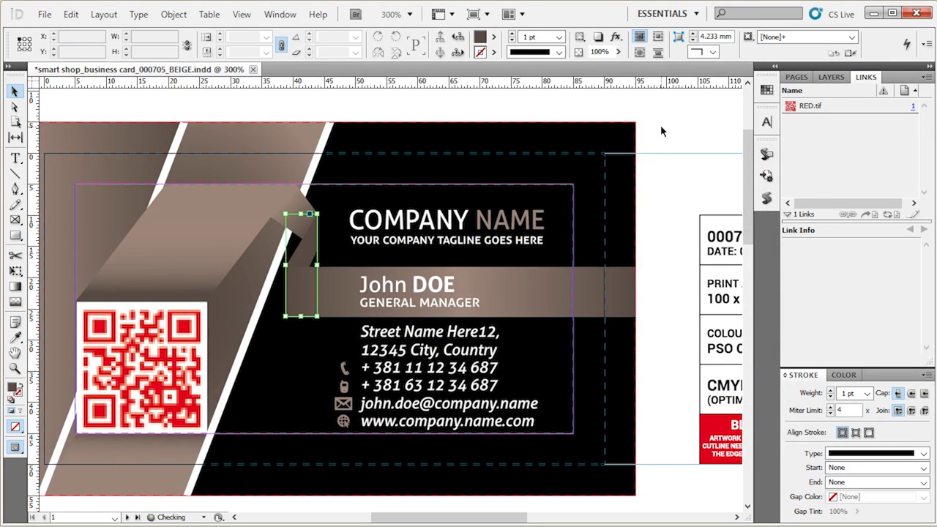
# Step: Select the two gradient-filled background shapes behind the ribbon in turn and clear the selection
pyautogui.click(283, 145)
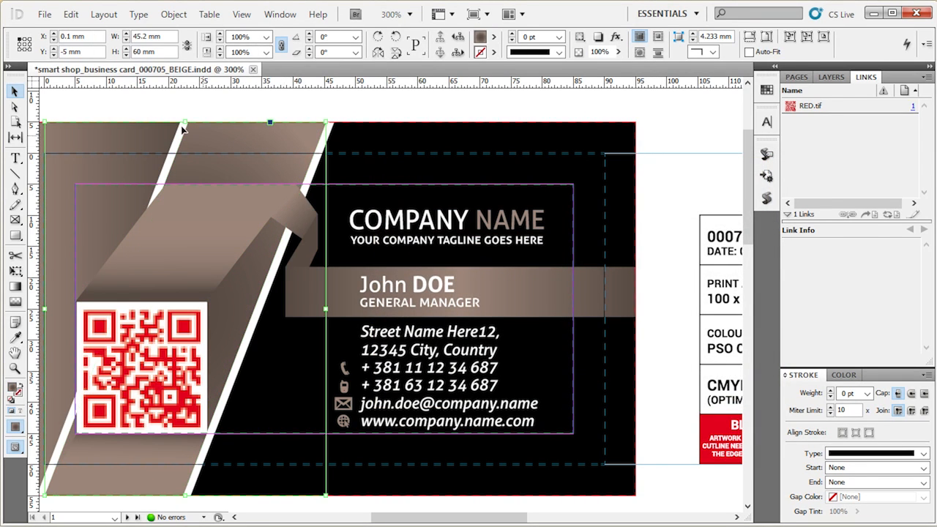
pyautogui.click(76, 171)
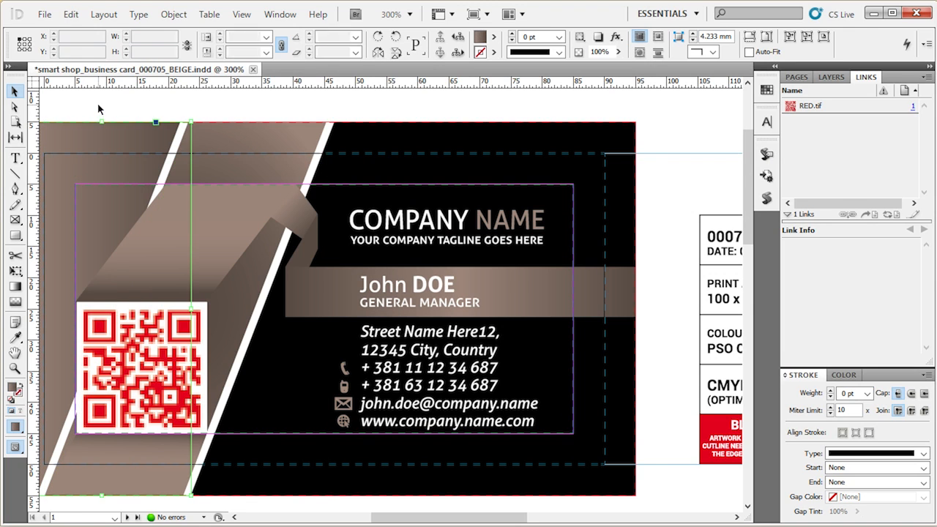
pyautogui.click(97, 103)
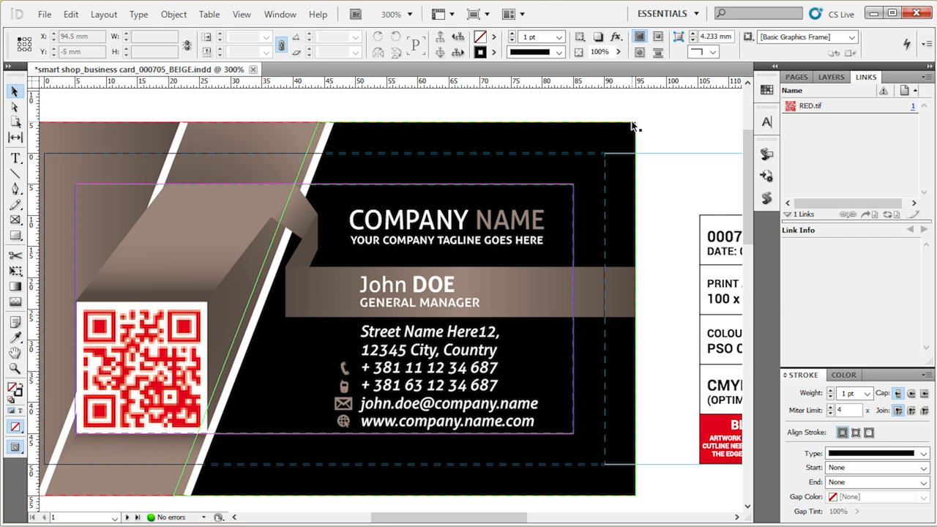
# Step: Show the document's colour swatches
pyautogui.click(281, 16)
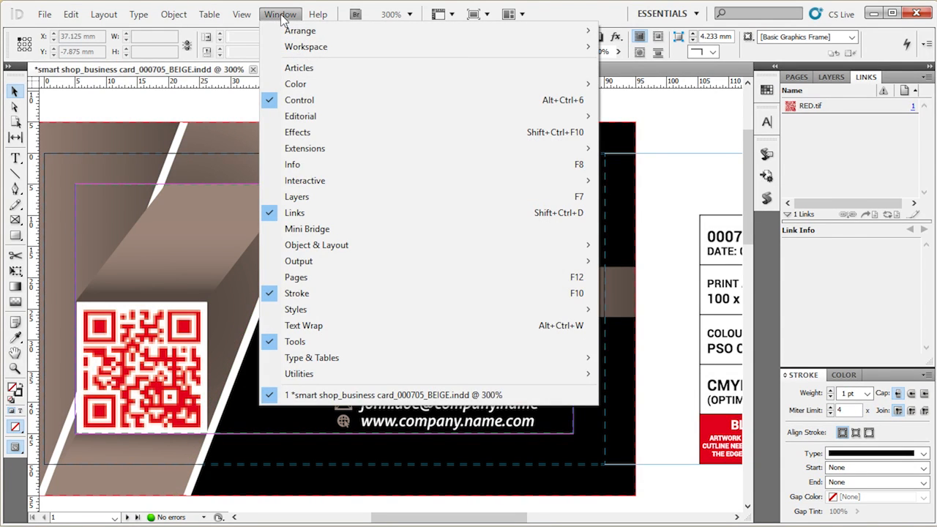
pyautogui.moveTo(281, 82)
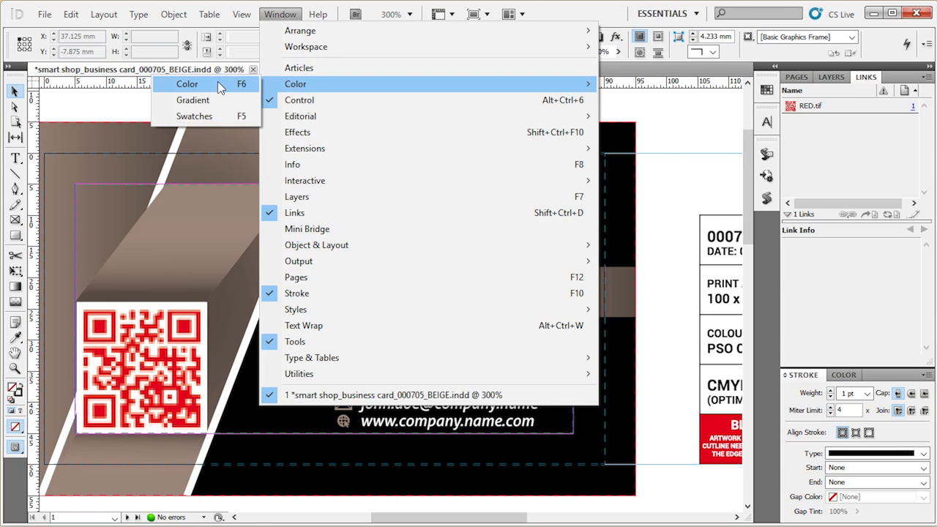
pyautogui.click(210, 115)
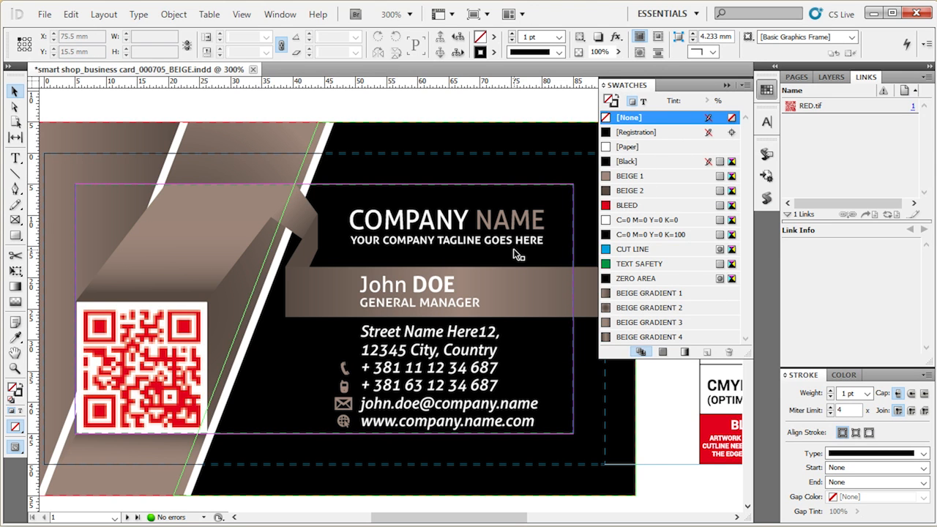
# Step: Redefine the BEIGE 1 swatch as red with cyan 0, magenta 100, yellow 100 and black 0 percent
pyautogui.click(678, 176)
pyautogui.doubleClick(678, 176)
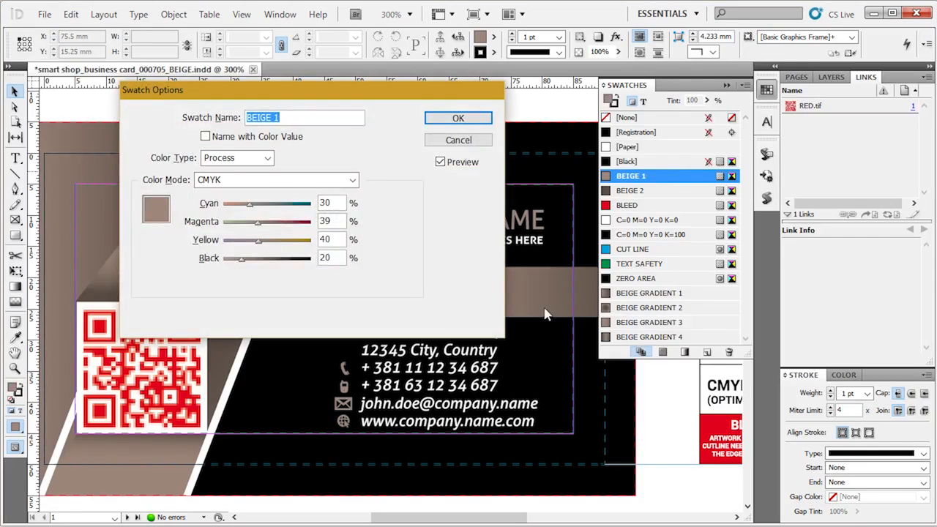
pyautogui.doubleClick(337, 204)
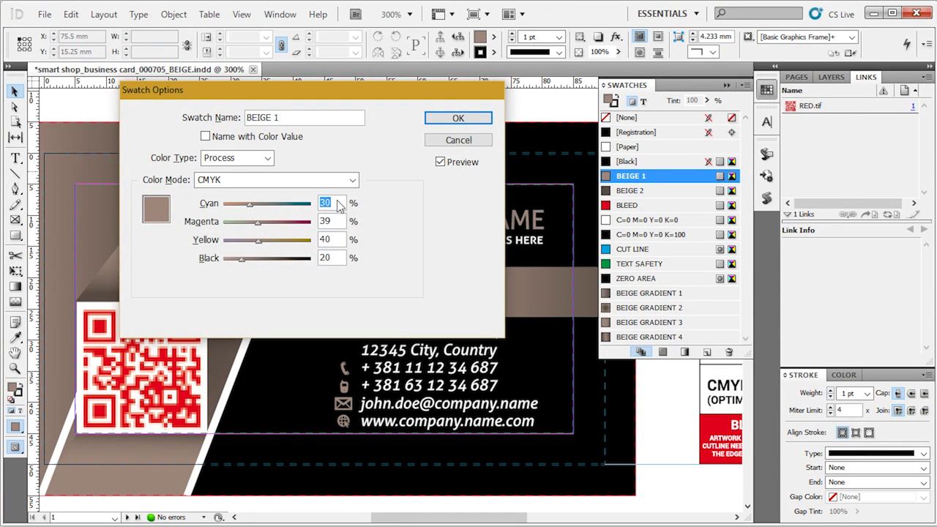
pyautogui.write('0')
pyautogui.press('Tab')
pyautogui.write('100')
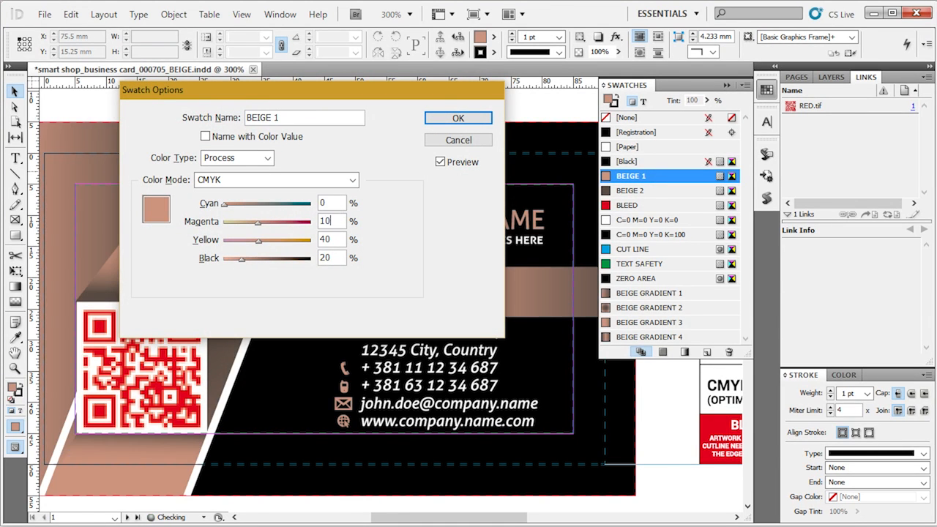
pyautogui.press('Tab')
pyautogui.write('100')
pyautogui.press('Tab')
pyautogui.write('0')
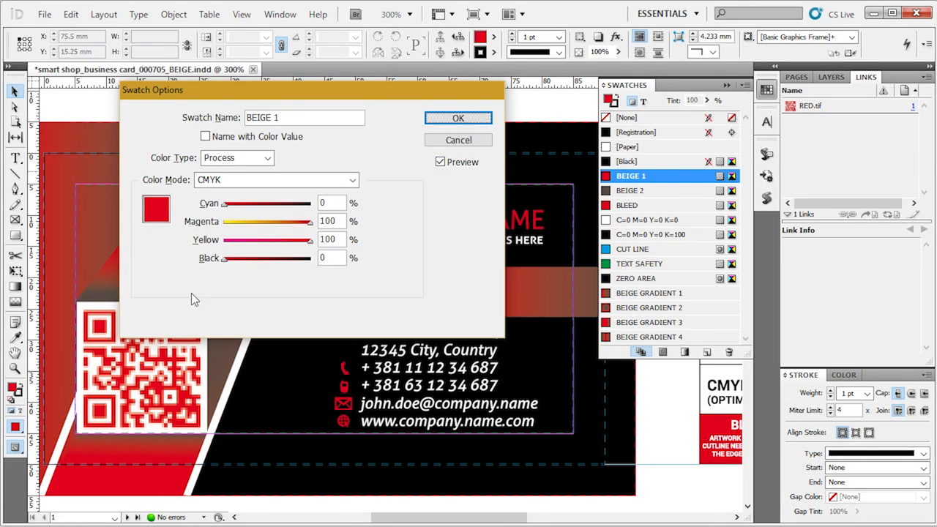
pyautogui.click(455, 120)
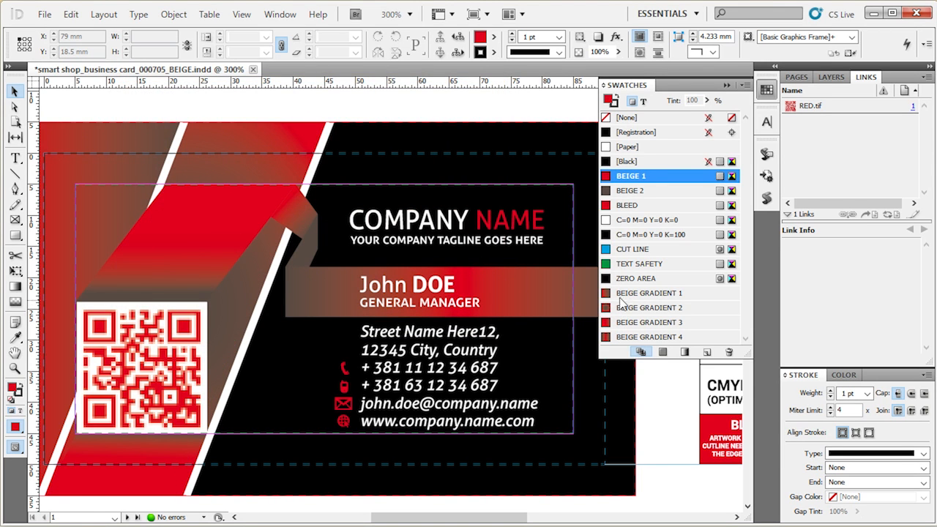
# Step: Redefine the BEIGE 2 swatch as dark red with cyan 0, magenta 100, yellow 100 and black 30 percent
pyautogui.doubleClick(664, 192)
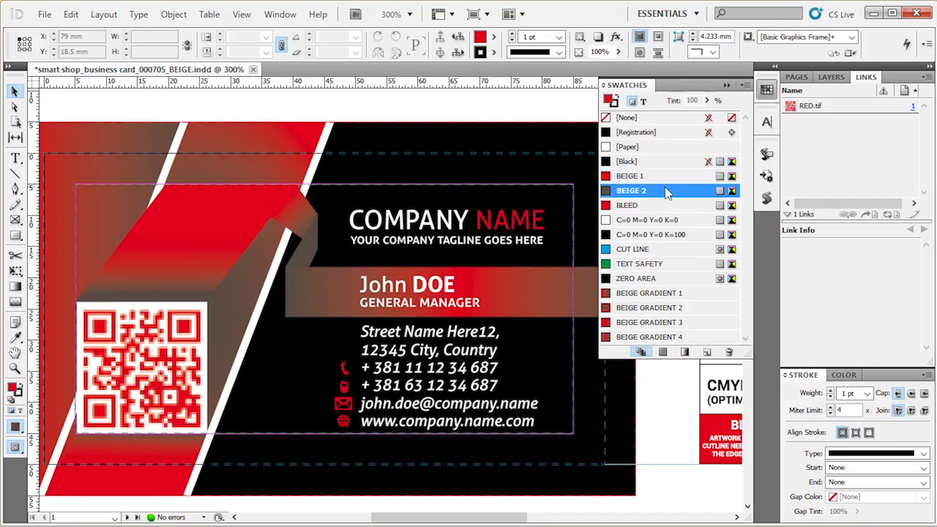
pyautogui.doubleClick(340, 203)
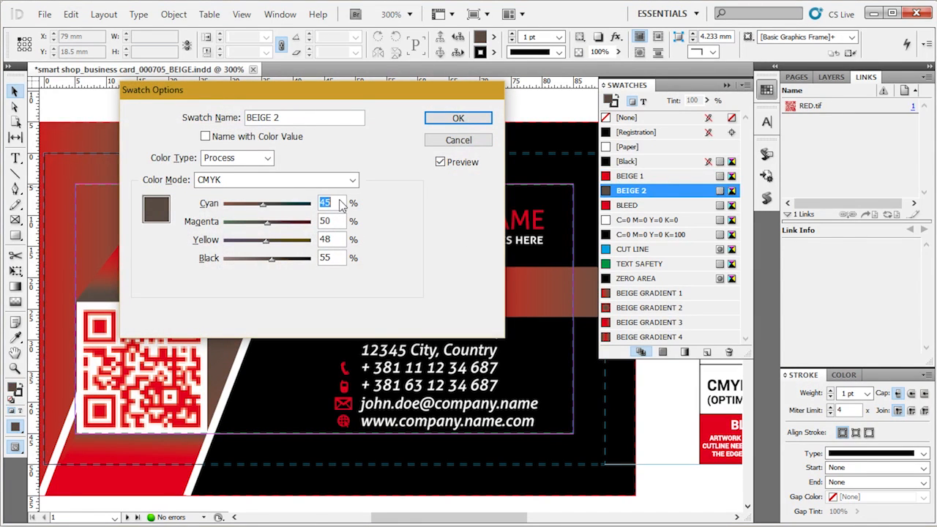
pyautogui.write('0')
pyautogui.press('Tab')
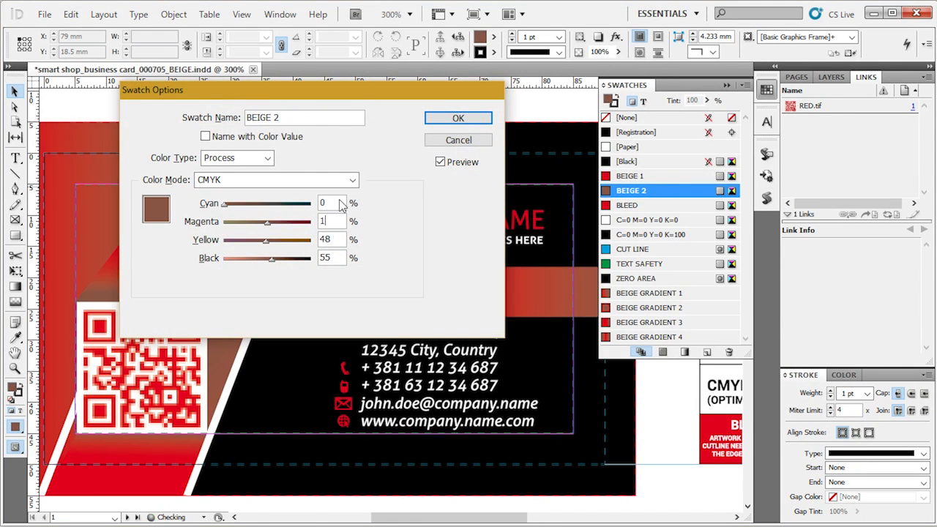
pyautogui.write('100')
pyautogui.press('Tab')
pyautogui.write('100')
pyautogui.press('Tab')
pyautogui.write('30')
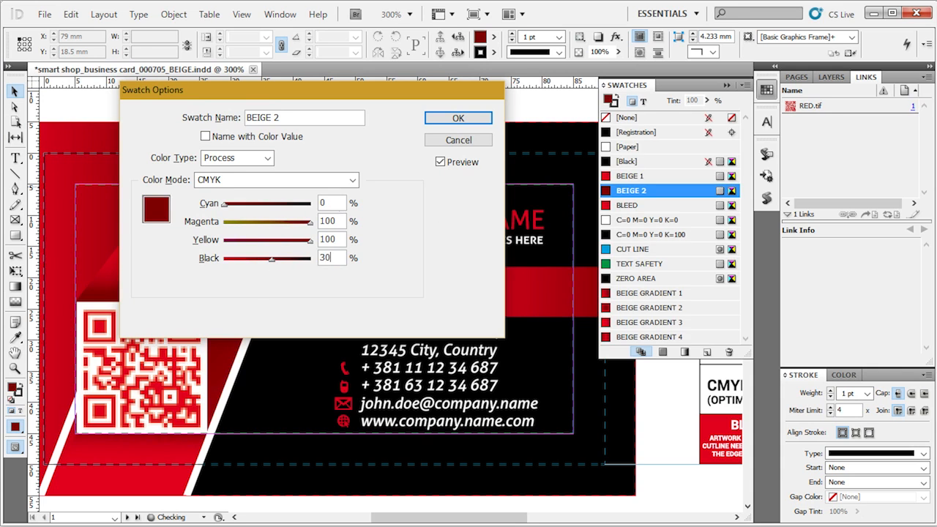
pyautogui.press('Return')
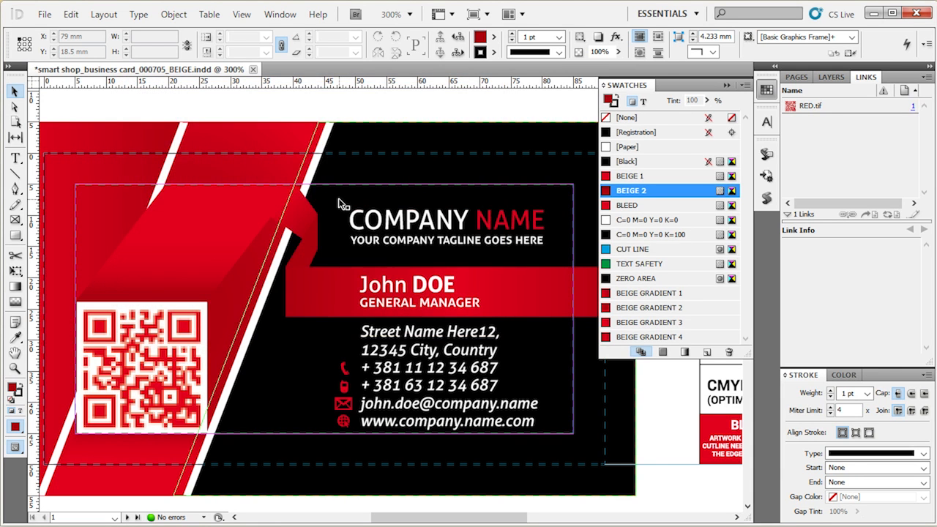
# Step: Inspect the recoloured shapes on the card's second page, return to the first page, and collapse the swatches
pyautogui.click(545, 242)
pyautogui.scroll(-10, 544, 244)
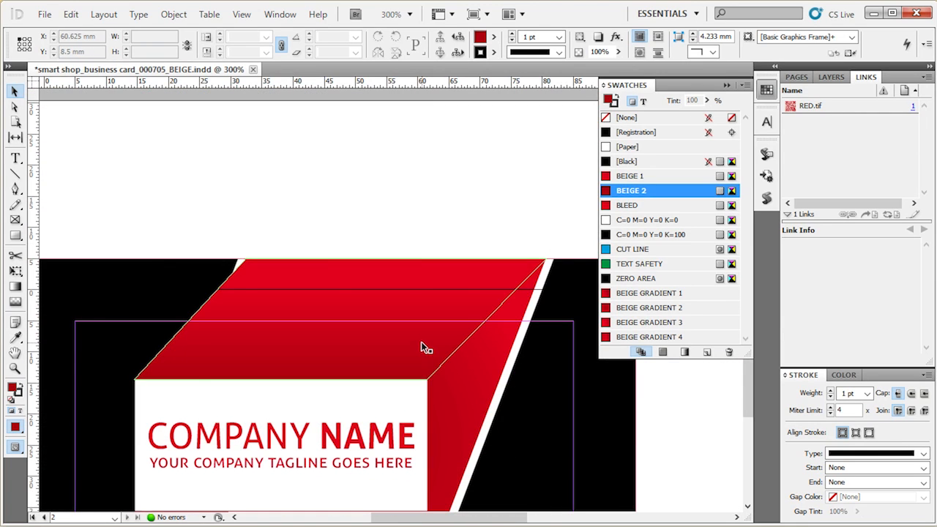
pyautogui.click(379, 341)
pyautogui.click(372, 222)
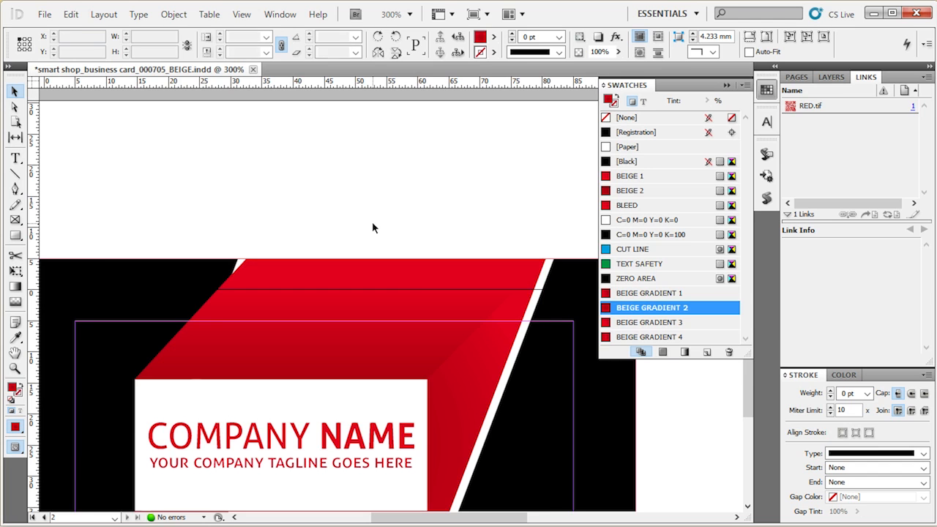
pyautogui.scroll(10, 480, 388)
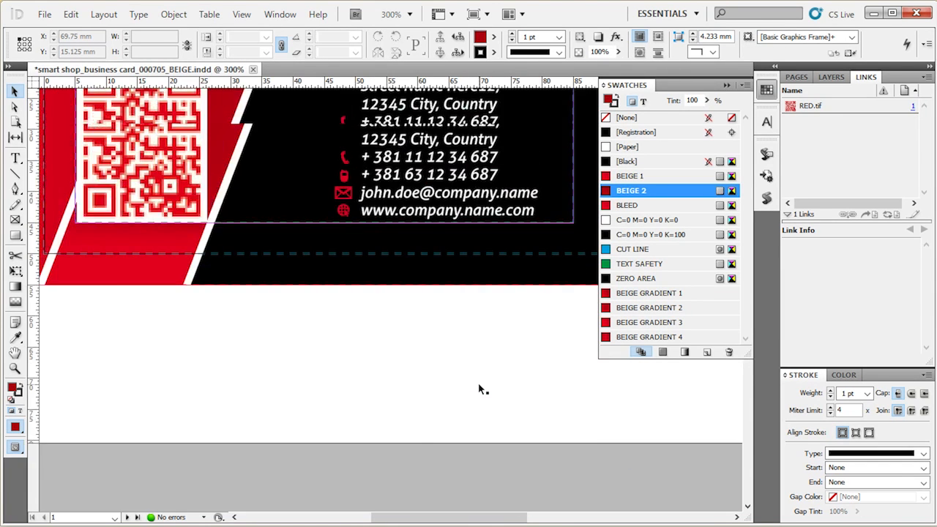
pyautogui.scroll(1, 480, 388)
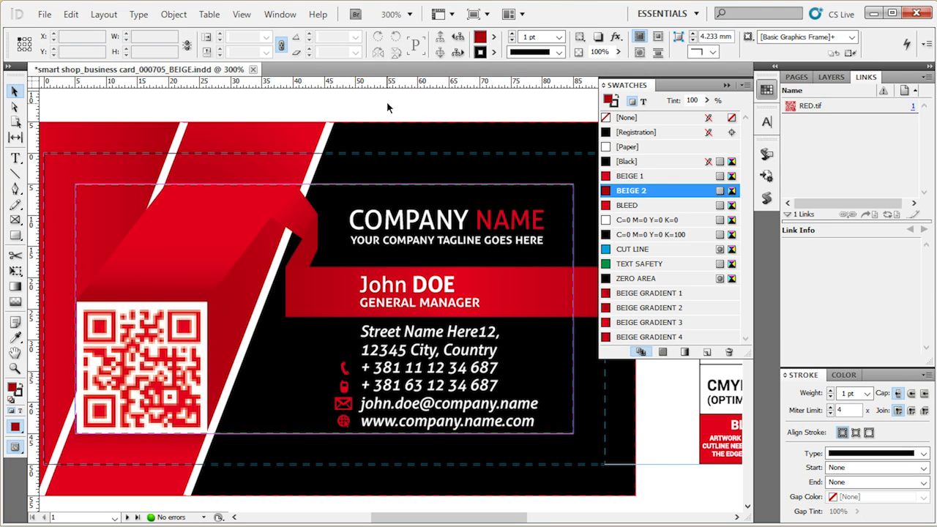
pyautogui.click(766, 89)
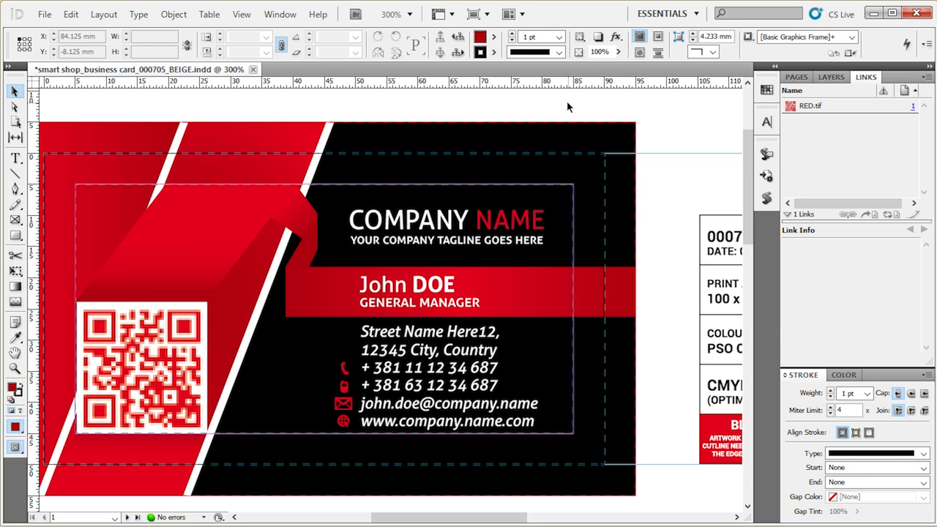
# Step: Show the document's paragraph styles
pyautogui.click(234, 15)
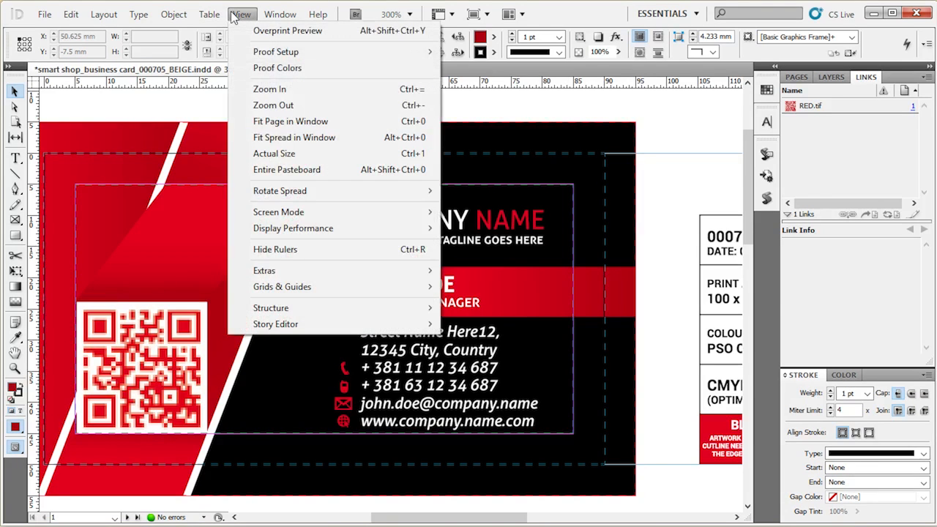
pyautogui.moveTo(280, 14)
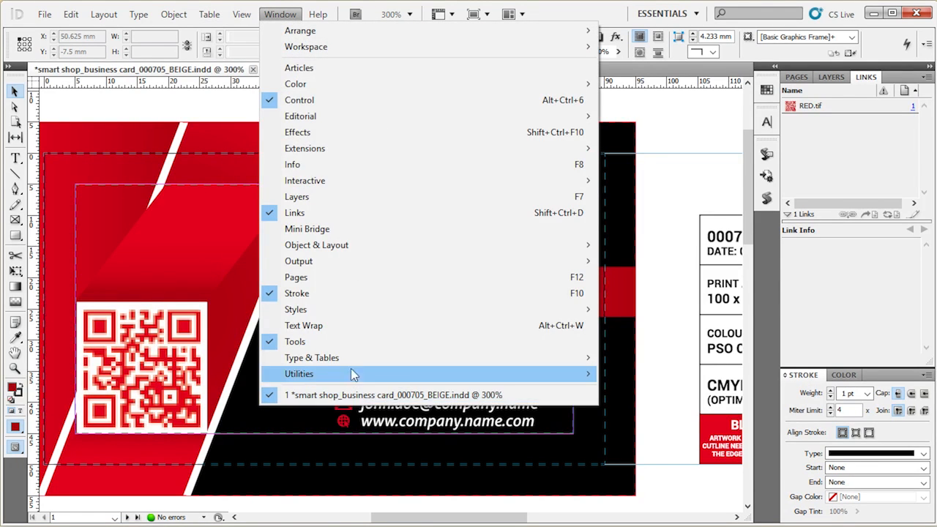
pyautogui.moveTo(354, 364)
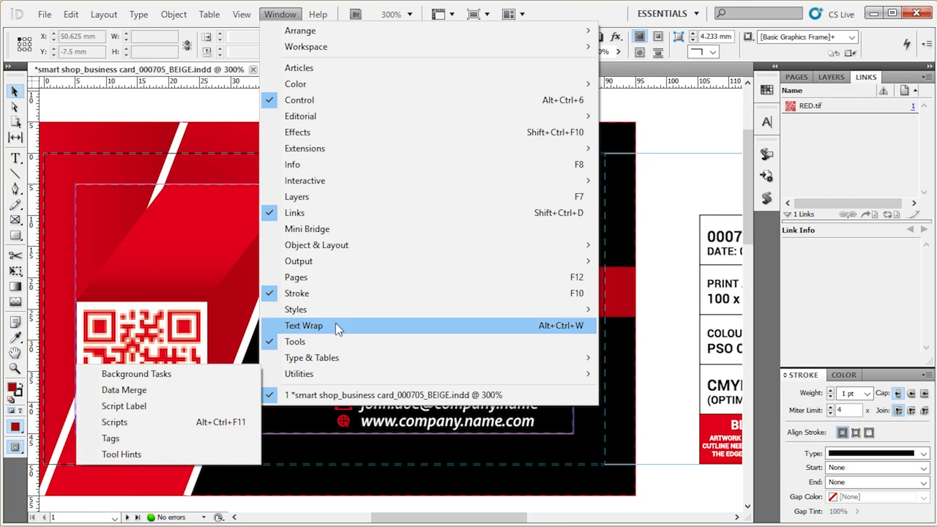
pyautogui.moveTo(337, 312)
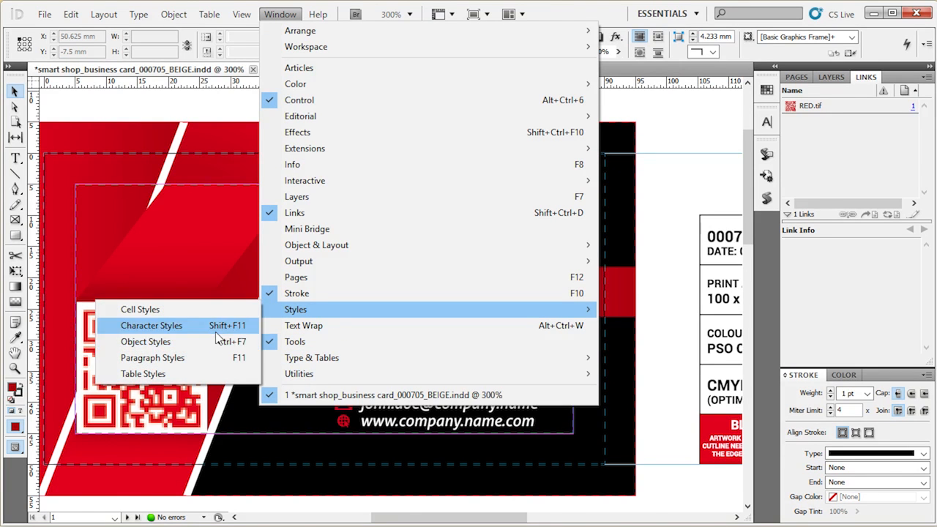
pyautogui.click(217, 360)
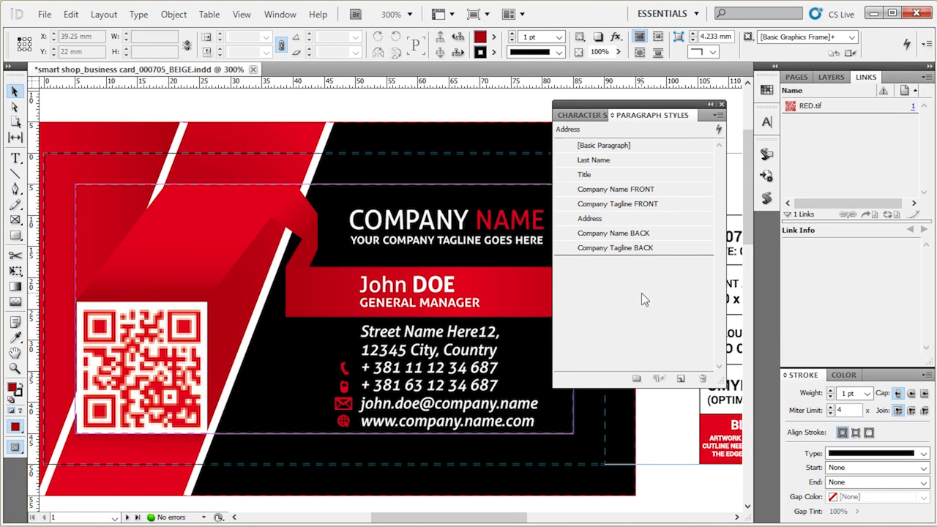
# Step: Check the paragraph styles of the company name and tagline frames, and dock the styles panels with the collapsed panels
pyautogui.click(498, 220)
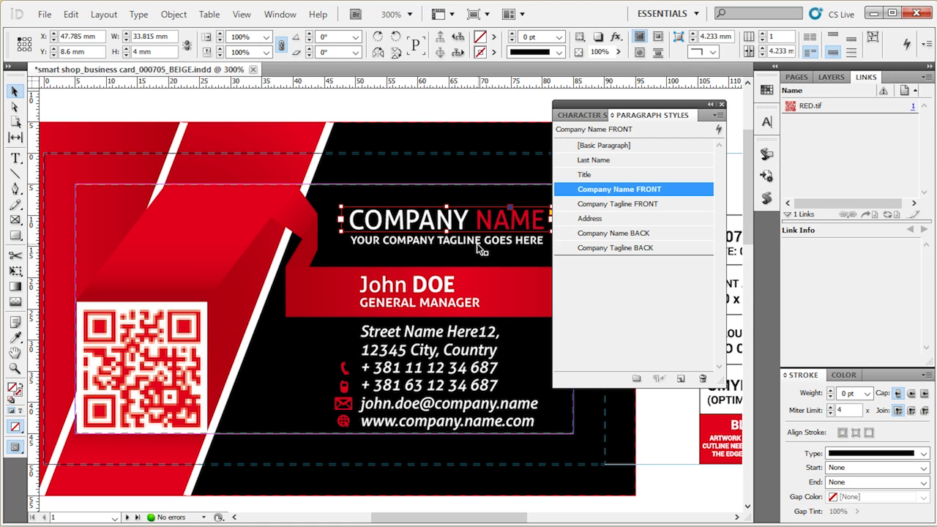
pyautogui.click(478, 245)
pyautogui.click(484, 228)
pyautogui.click(491, 132)
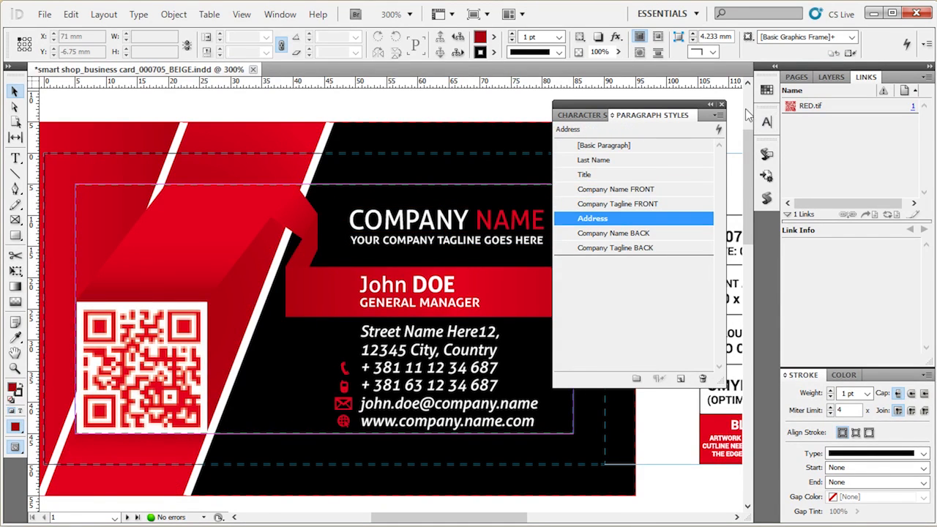
pyautogui.moveTo(692, 112); pyautogui.dragTo(778, 220)
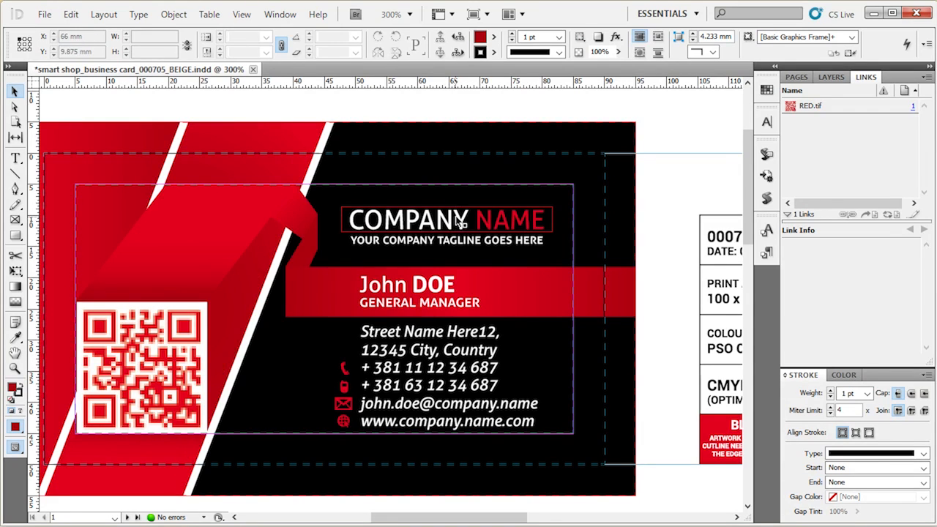
pyautogui.click(452, 236)
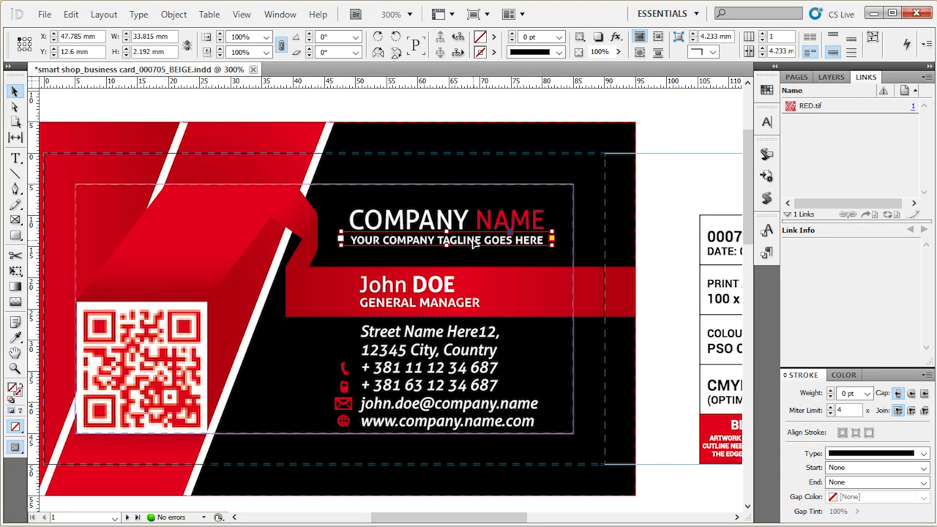
pyautogui.click(475, 115)
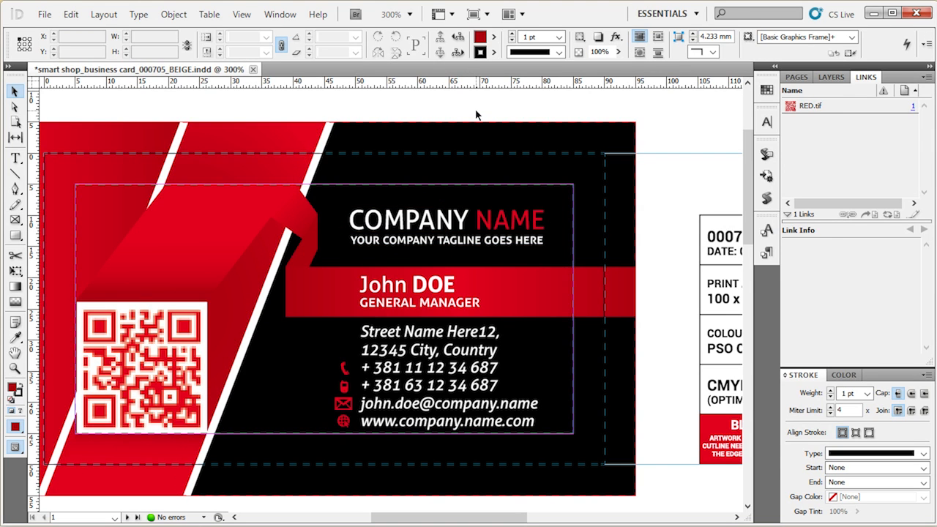
pyautogui.doubleClick(462, 229)
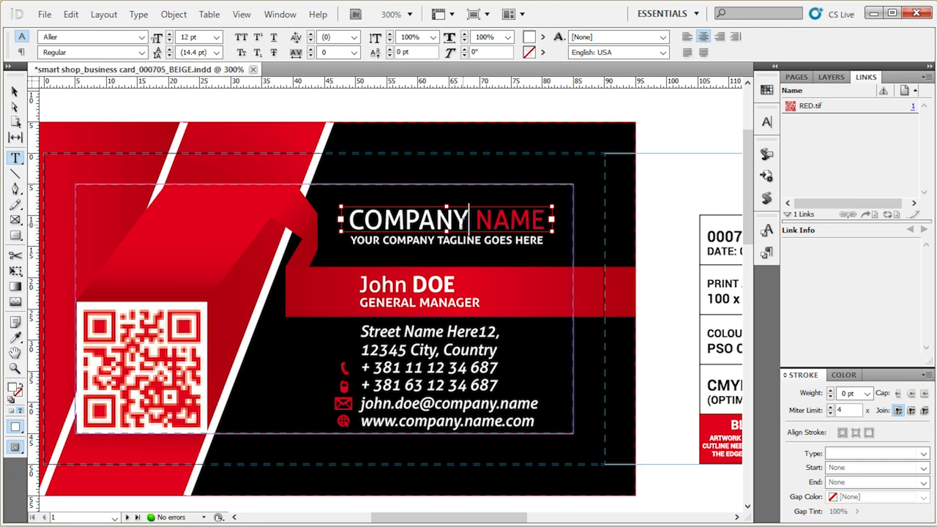
pyautogui.moveTo(468, 220); pyautogui.dragTo(349, 218)
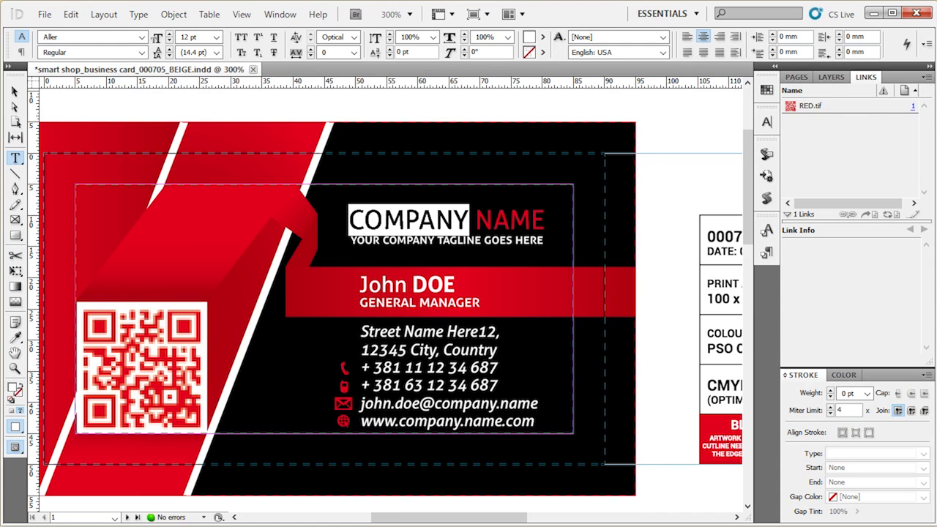
pyautogui.click(13, 92)
pyautogui.click(73, 111)
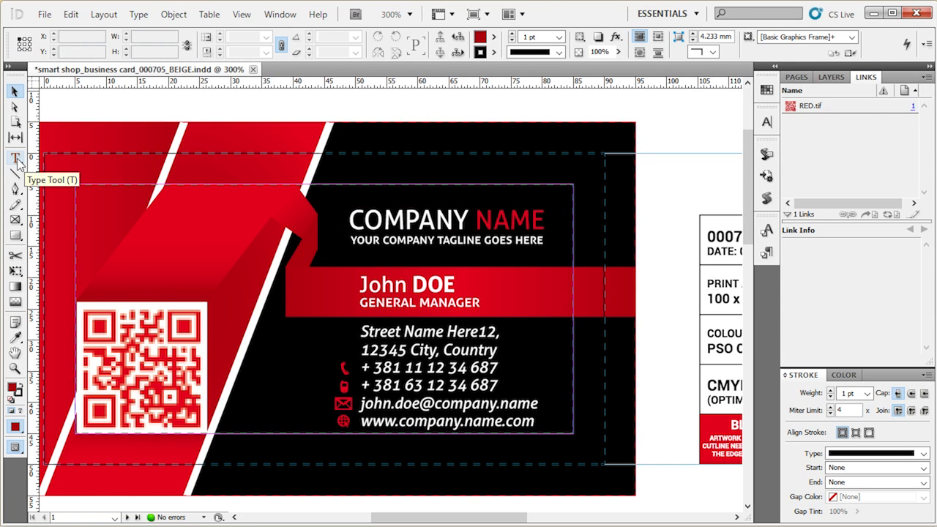
# Step: Replace the company name text with SMART SHOP, changing each word separately so that it keeps its own colour
pyautogui.click(16, 159)
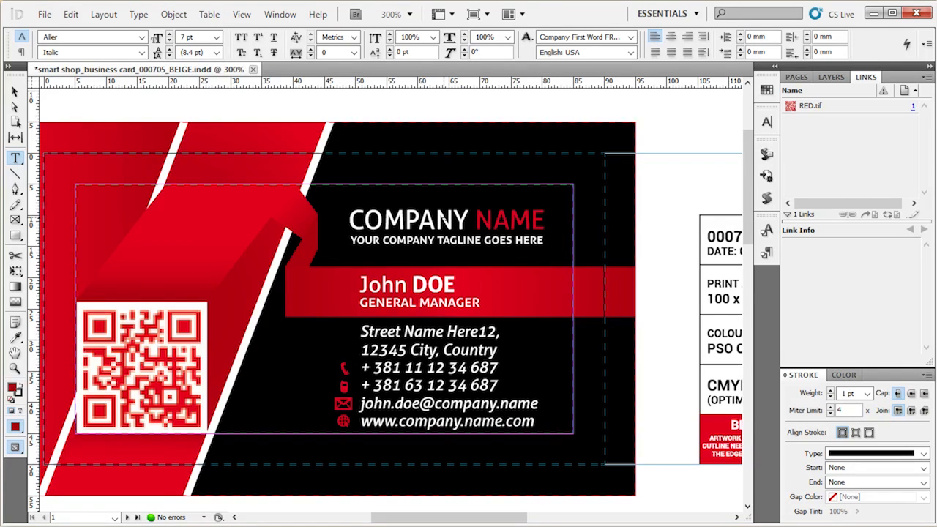
pyautogui.moveTo(351, 217); pyautogui.dragTo(469, 219)
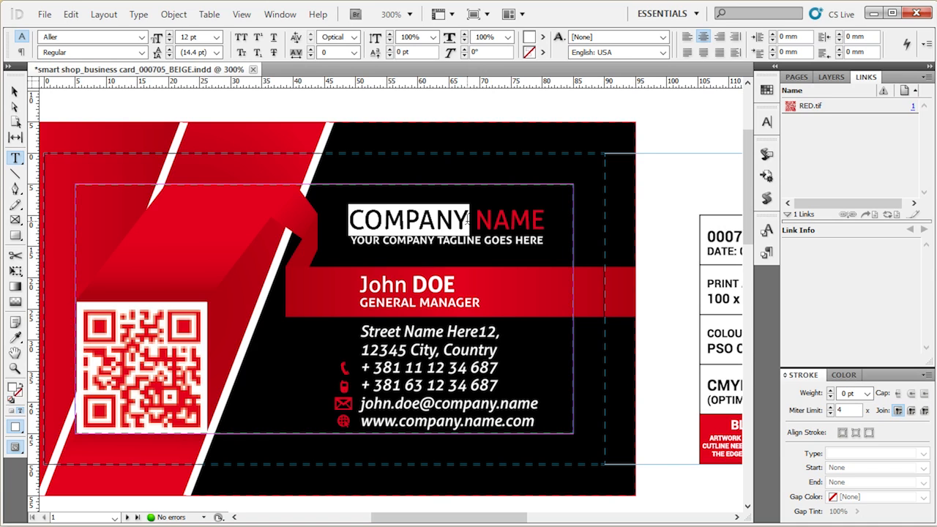
pyautogui.write('SMART')
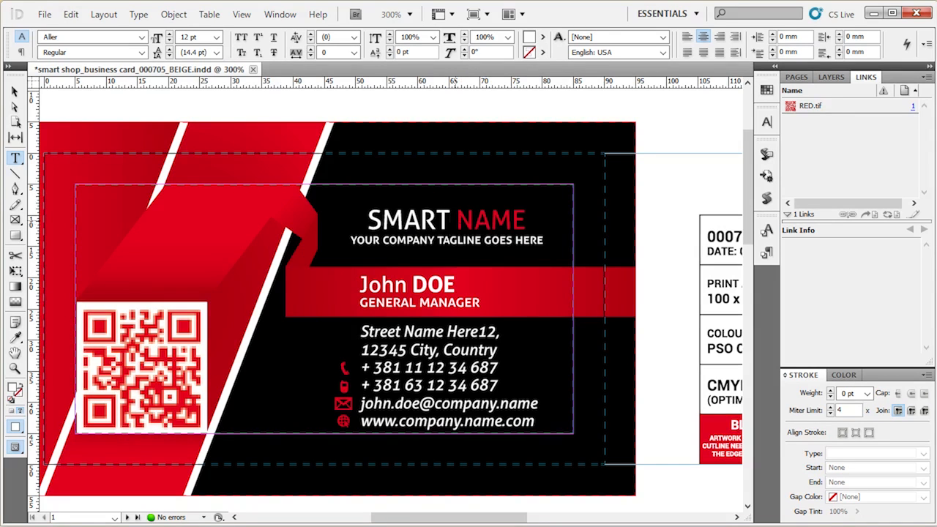
pyautogui.moveTo(456, 220); pyautogui.dragTo(526, 220)
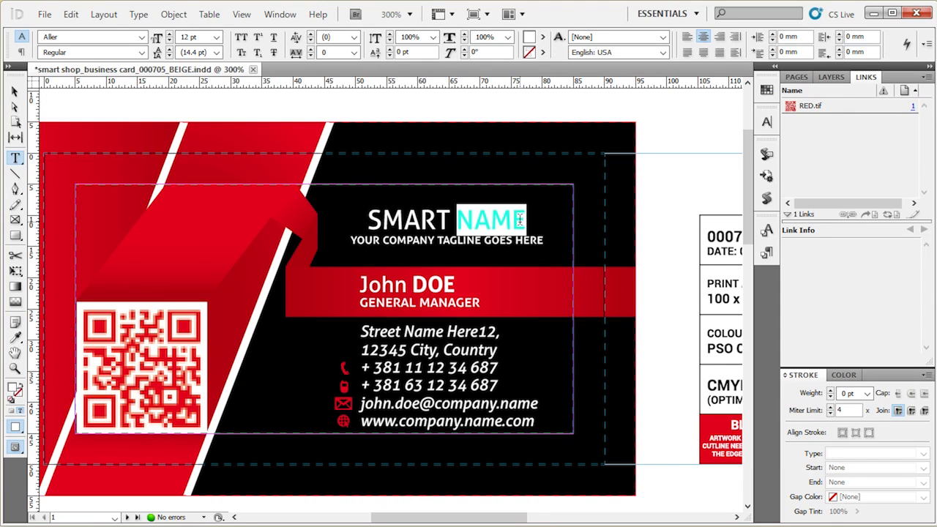
pyautogui.write('SHOP')
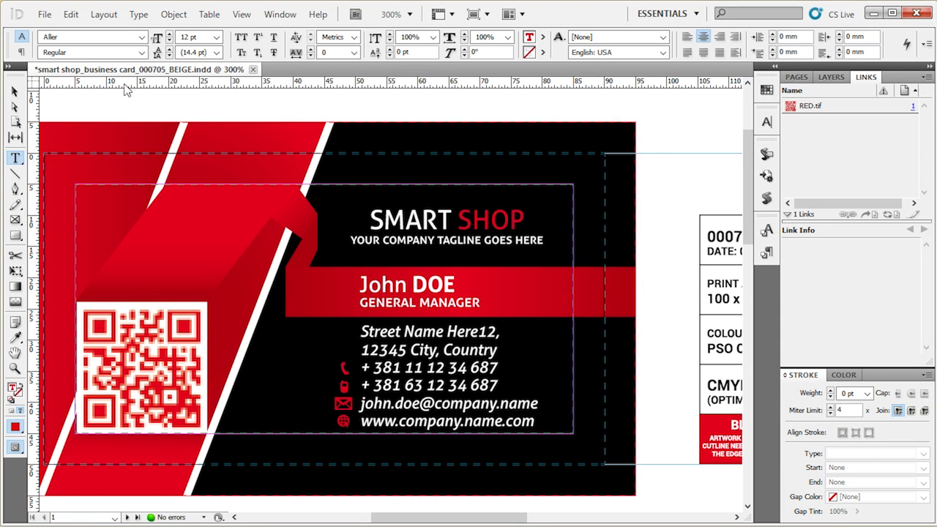
pyautogui.click(14, 92)
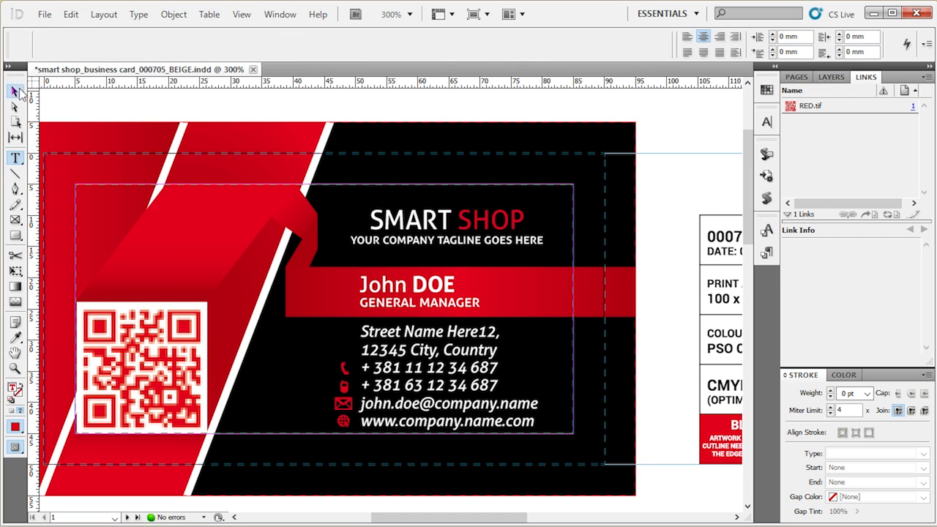
# Step: Select the tagline, person's name and contact details text frames in turn, and clear the selection
pyautogui.click(385, 243)
pyautogui.click(399, 289)
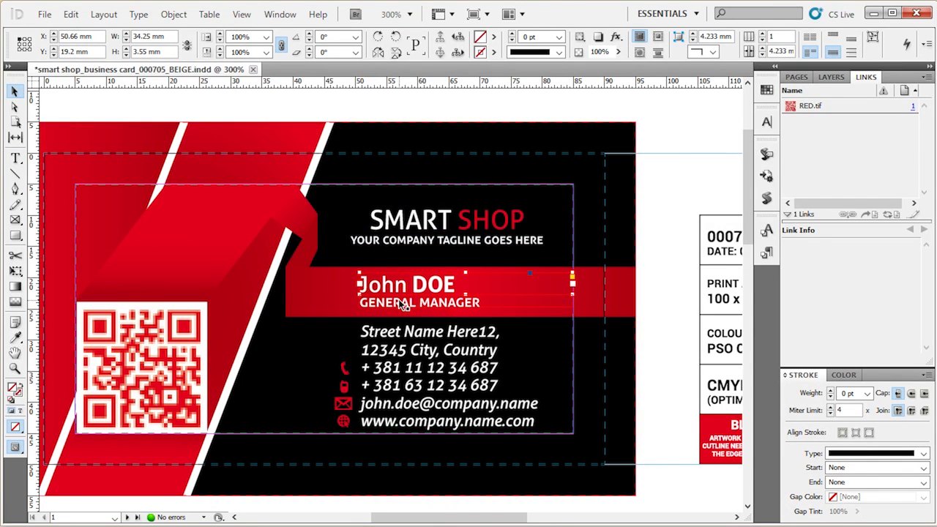
pyautogui.click(404, 349)
pyautogui.click(406, 367)
pyautogui.click(412, 385)
pyautogui.click(659, 124)
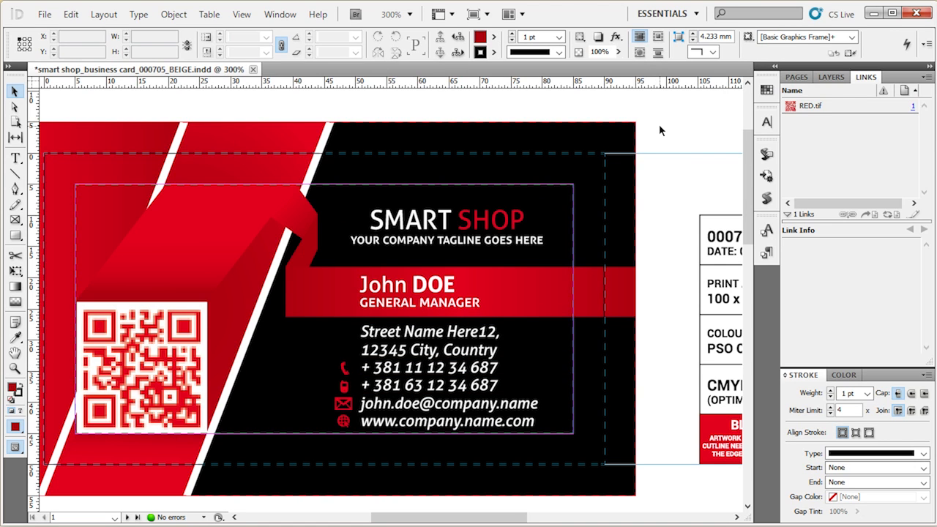
# Step: Select the text frames in the red name band and the company name frame in turn, and clear the selection
pyautogui.click(429, 289)
pyautogui.click(697, 144)
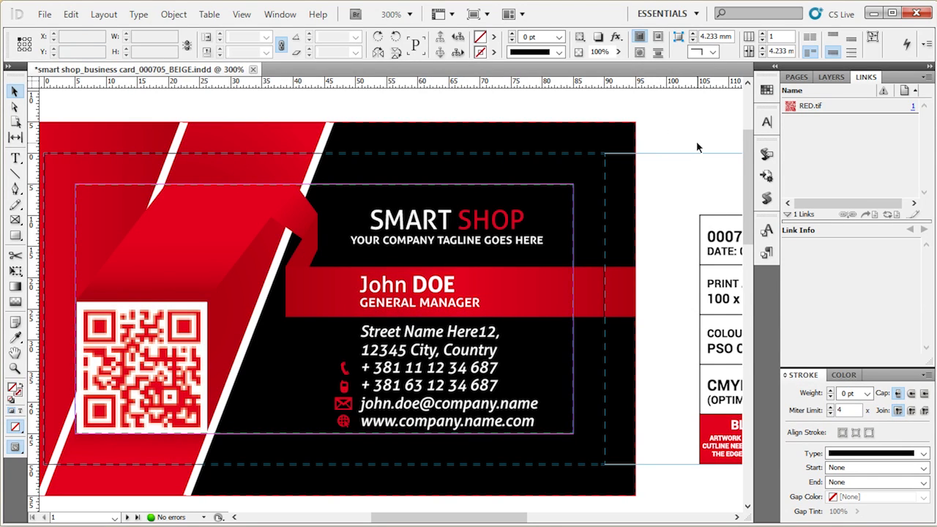
pyautogui.click(476, 297)
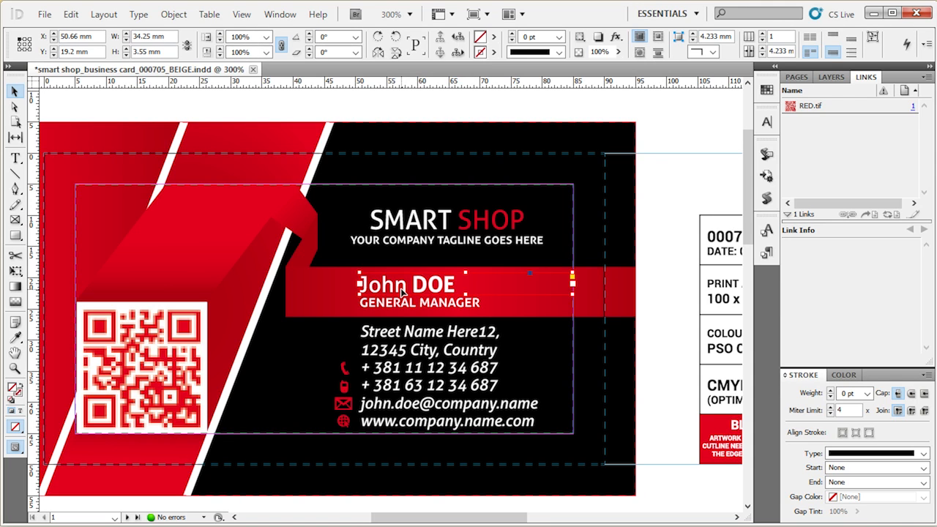
pyautogui.click(455, 230)
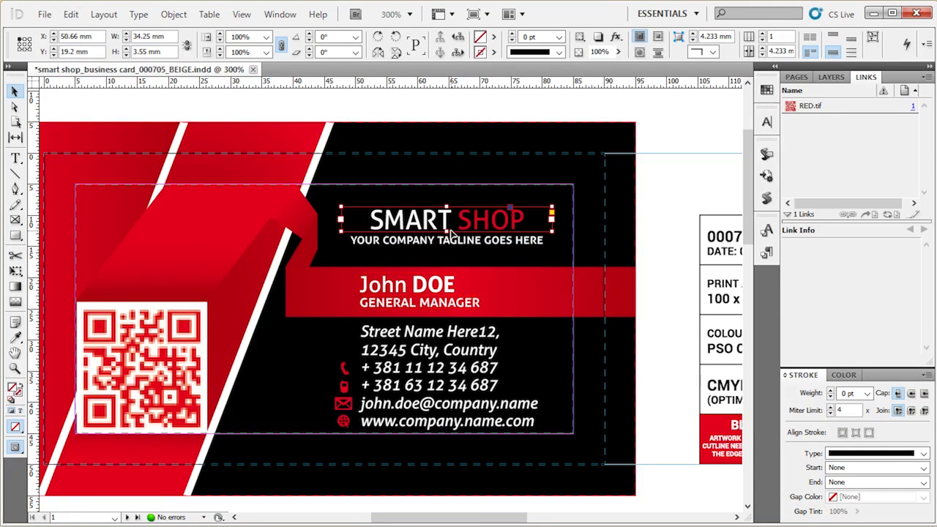
pyautogui.click(453, 283)
pyautogui.click(706, 132)
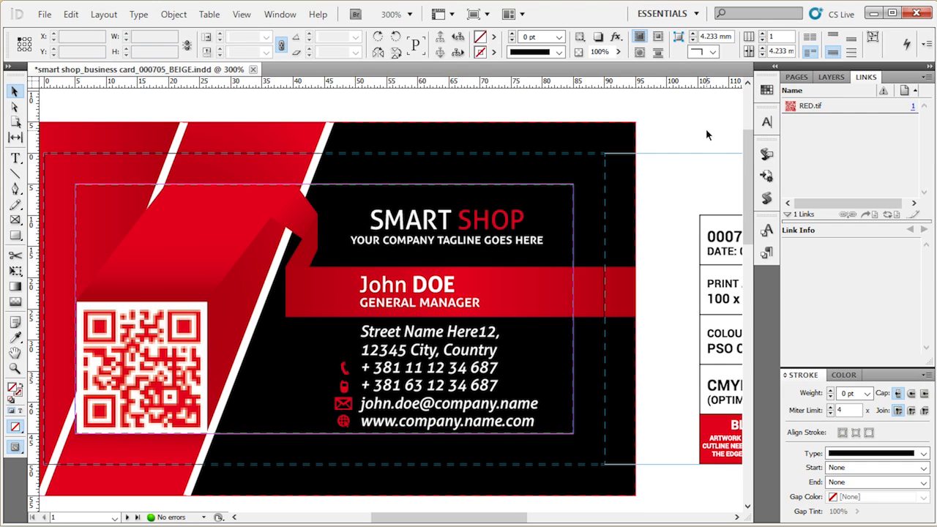
# Step: Check the drop caps and nested styles settings of the Last Name paragraph style used by the person's name frame
pyautogui.click(462, 289)
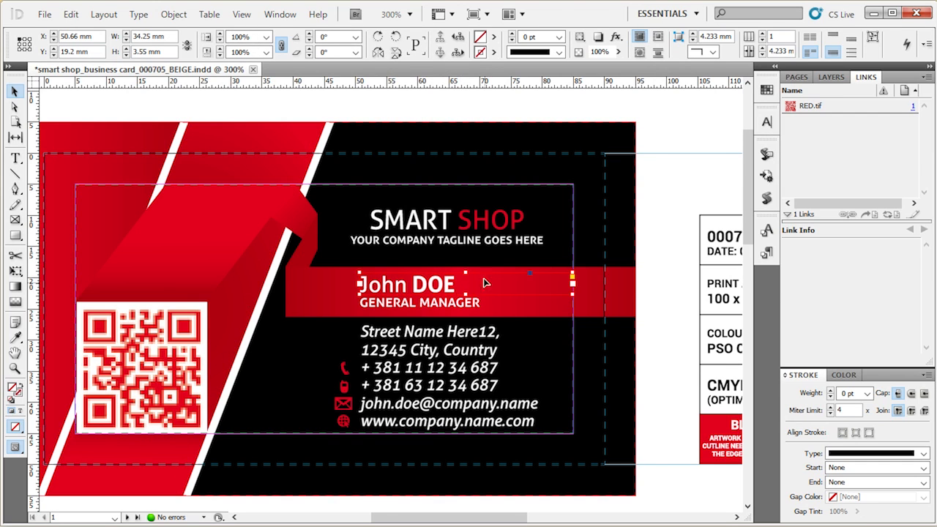
pyautogui.click(690, 124)
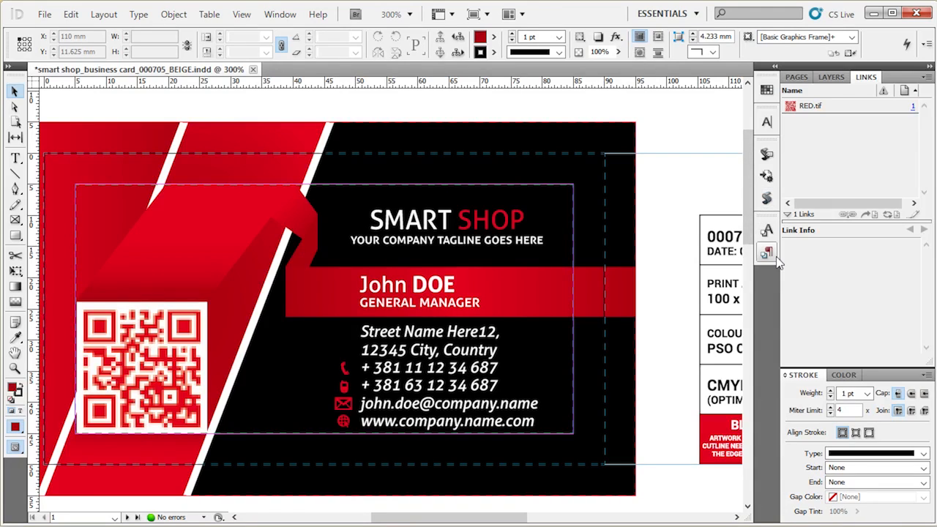
pyautogui.click(460, 272)
pyautogui.click(461, 284)
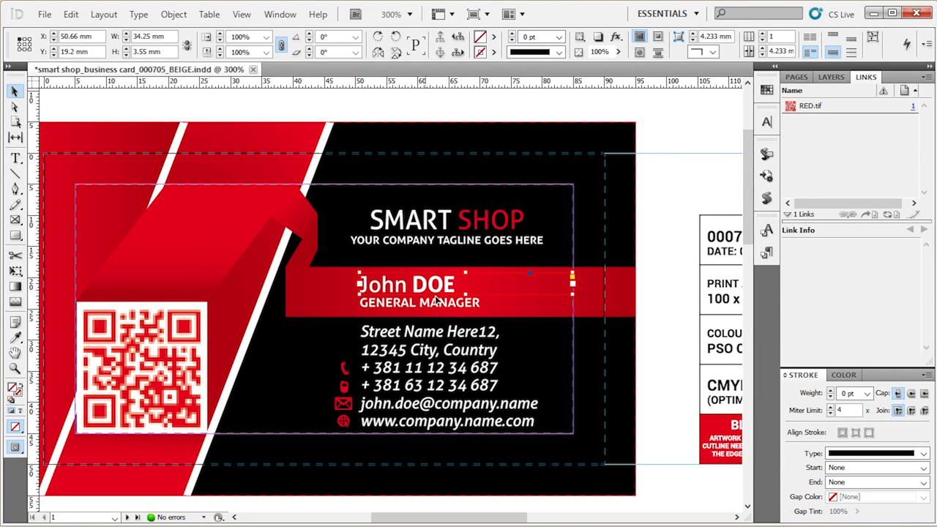
pyautogui.click(768, 252)
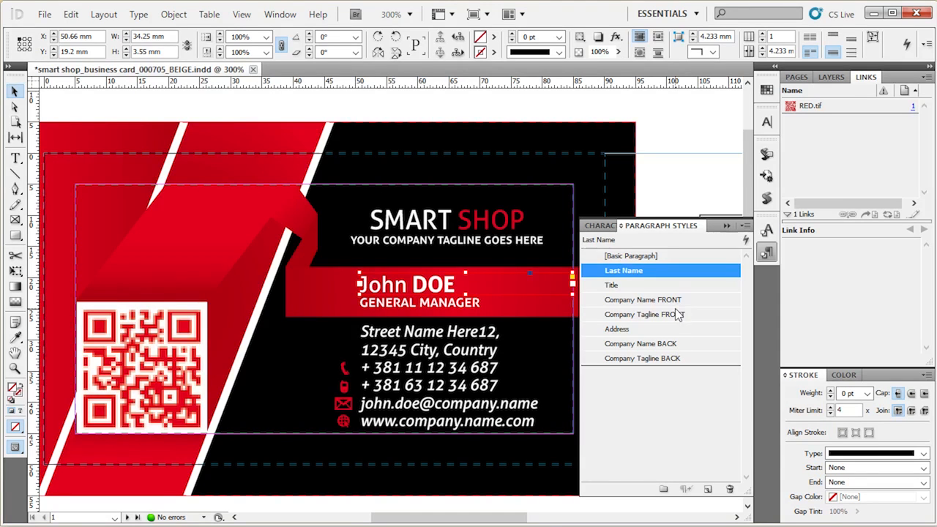
pyautogui.rightClick(661, 272)
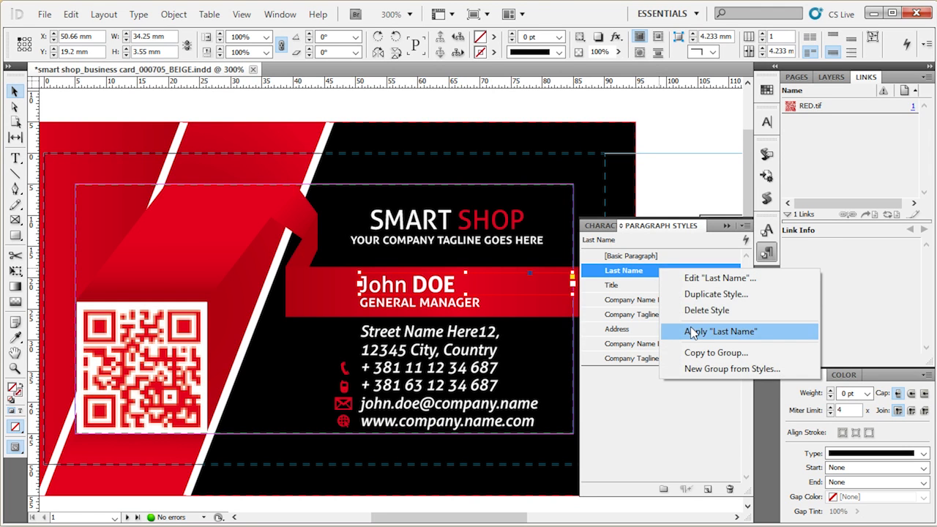
pyautogui.click(690, 326)
pyautogui.doubleClick(673, 273)
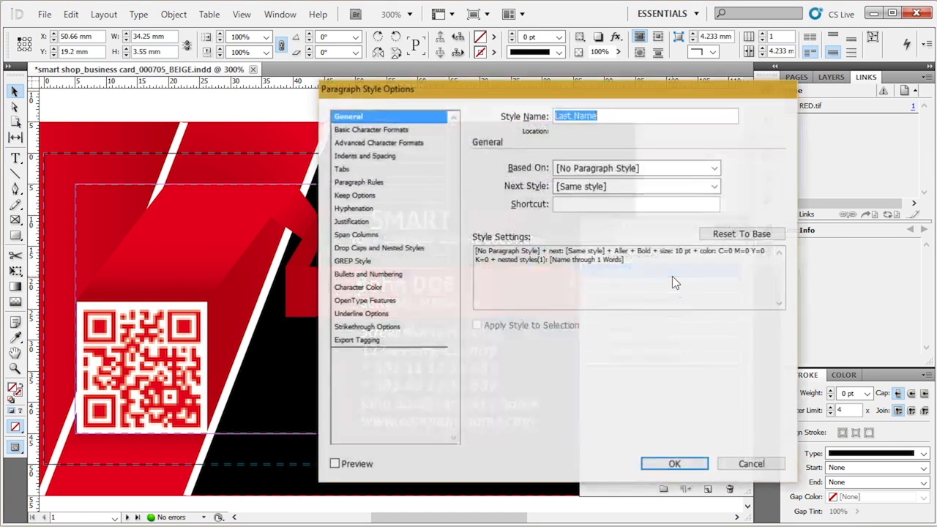
pyautogui.click(375, 263)
pyautogui.click(374, 250)
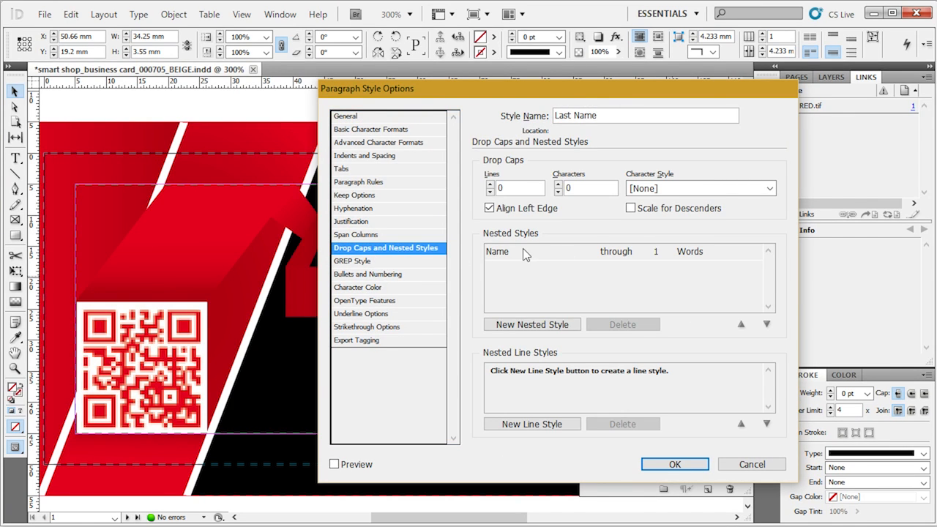
pyautogui.click(685, 469)
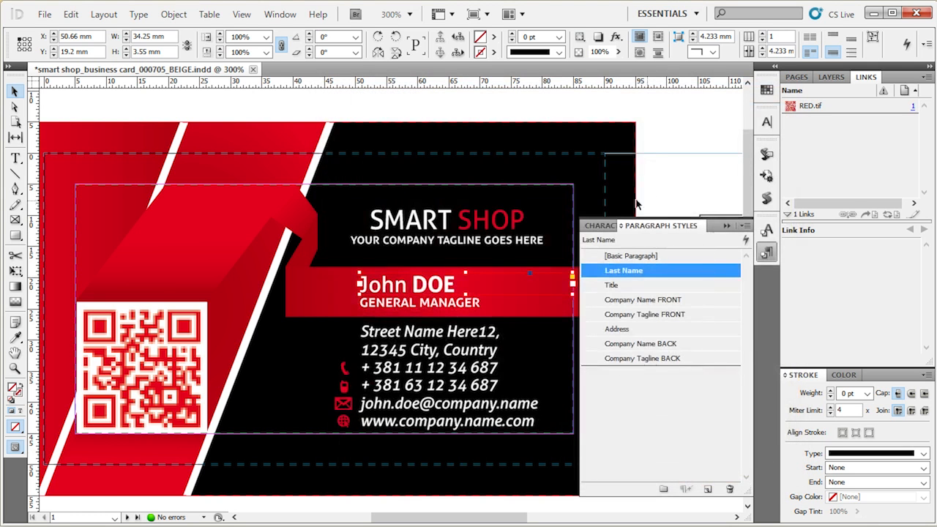
# Step: Set the font style of the Name character style to Bold
pyautogui.click(597, 225)
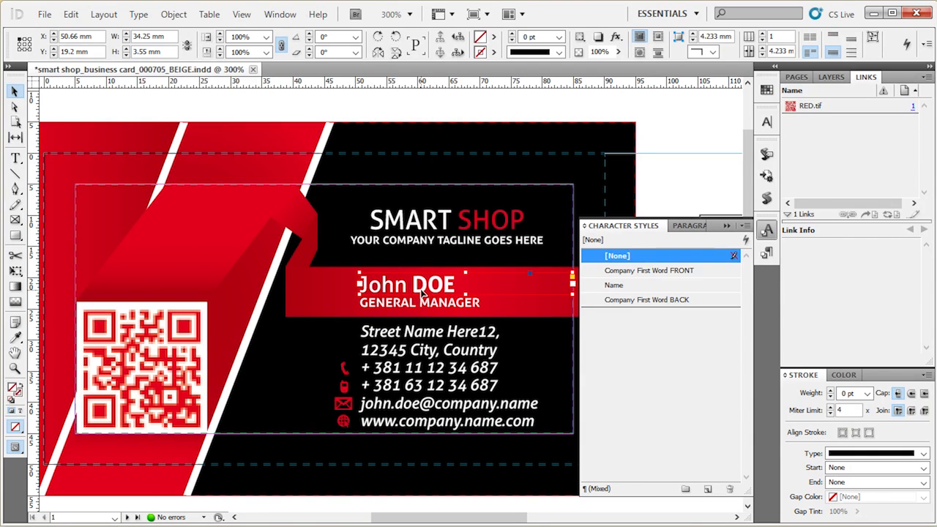
pyautogui.click(688, 135)
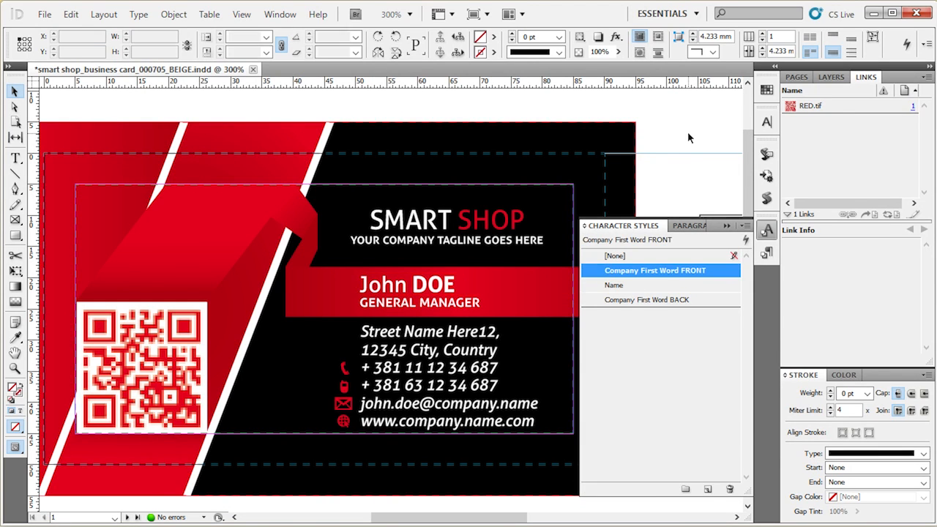
pyautogui.click(655, 285)
pyautogui.doubleClick(655, 285)
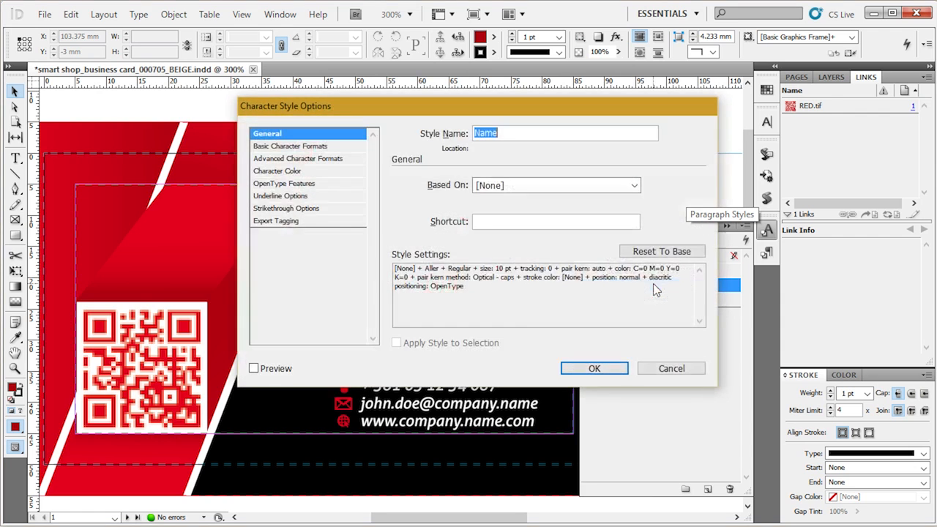
pyautogui.click(322, 145)
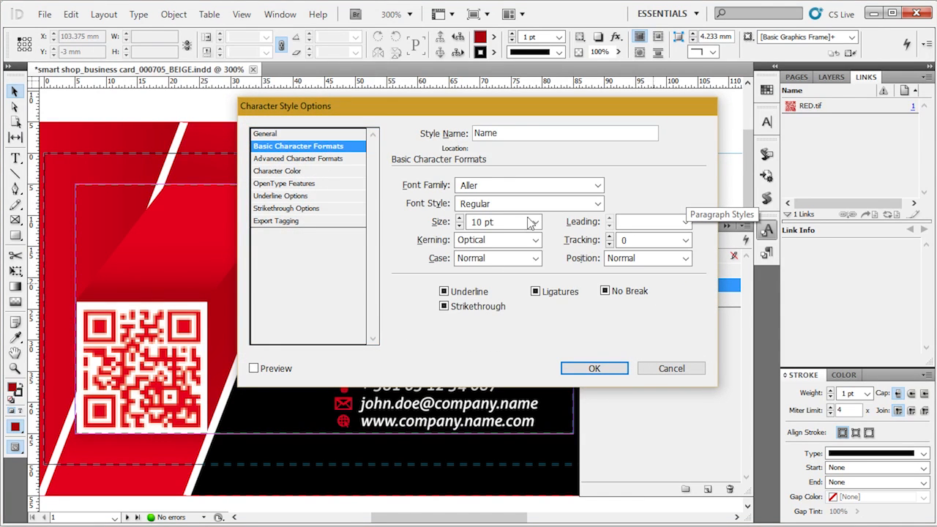
pyautogui.click(597, 203)
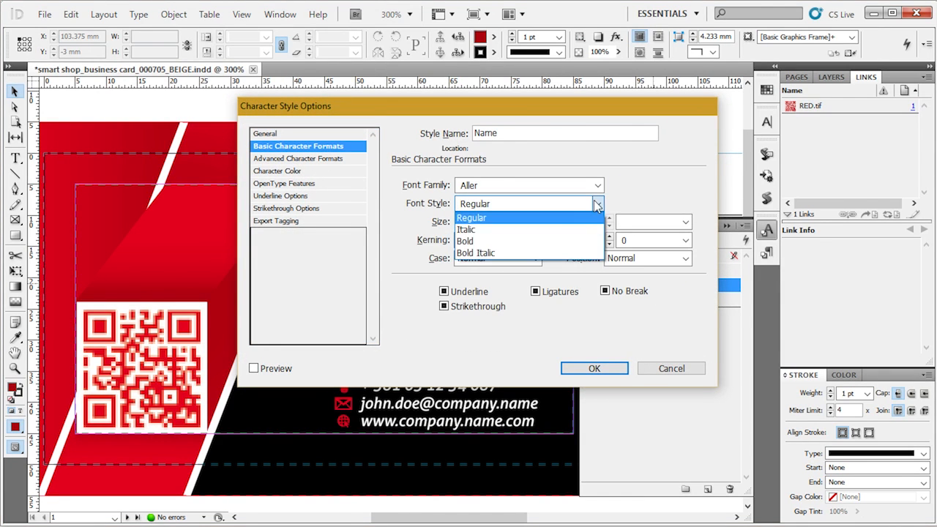
pyautogui.click(524, 237)
pyautogui.click(591, 371)
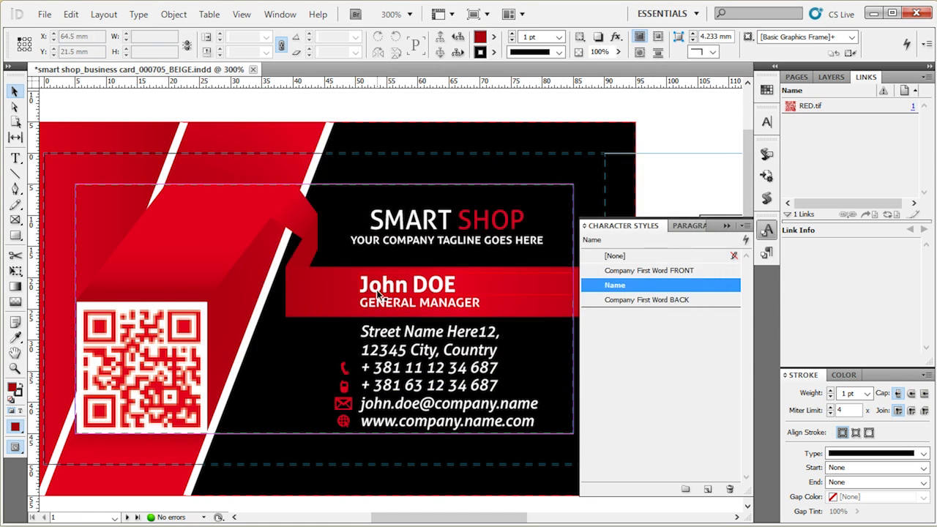
pyautogui.click(767, 231)
pyautogui.click(715, 135)
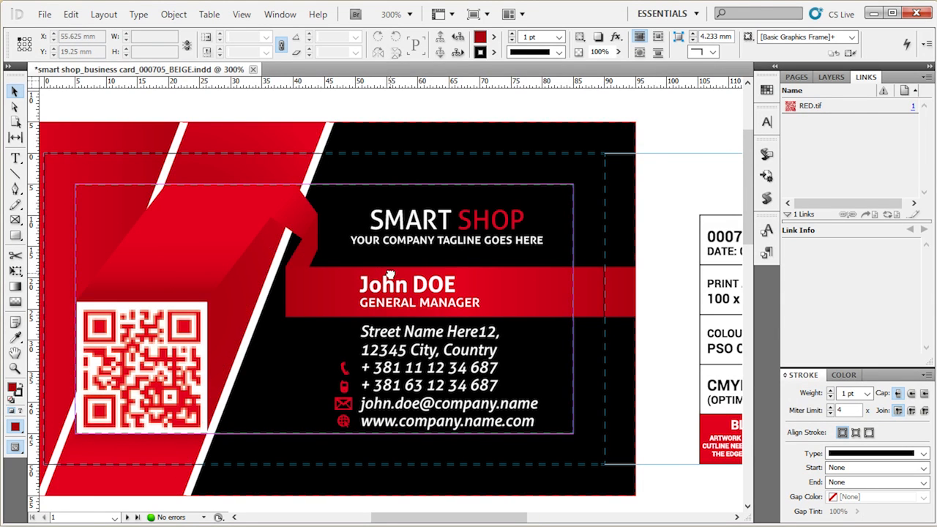
# Step: Select the address, phone, mobile, e-mail and website text frames in turn, and clear the selection
pyautogui.moveTo(390, 275); pyautogui.dragTo(418, 269)
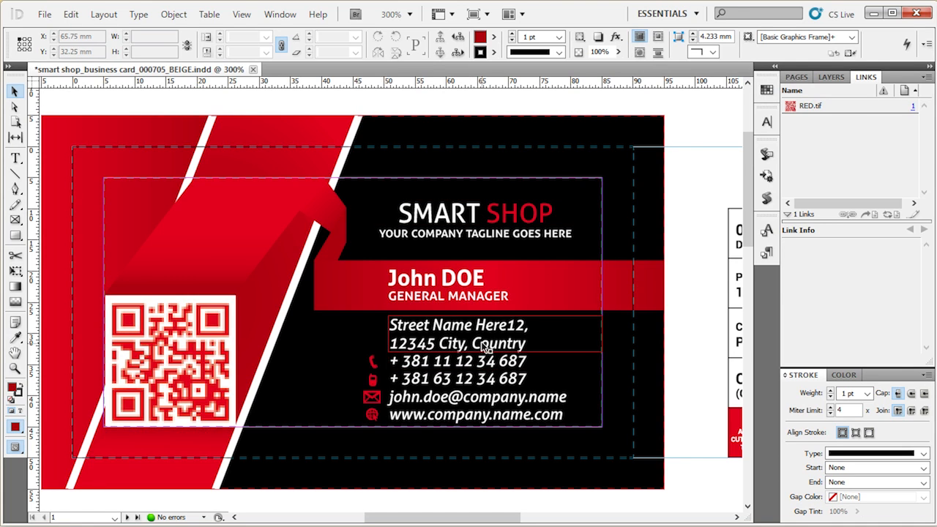
pyautogui.click(453, 337)
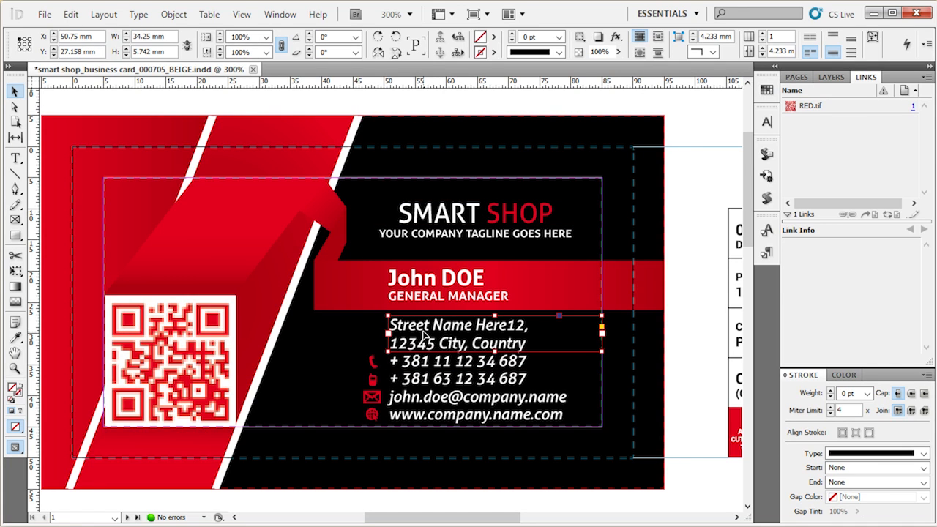
pyautogui.click(469, 362)
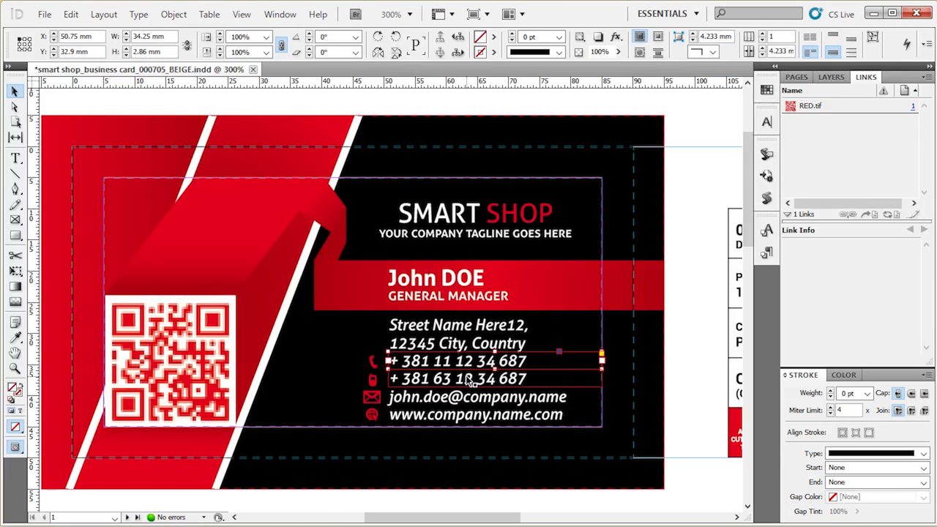
pyautogui.click(472, 381)
pyautogui.click(476, 399)
pyautogui.click(479, 414)
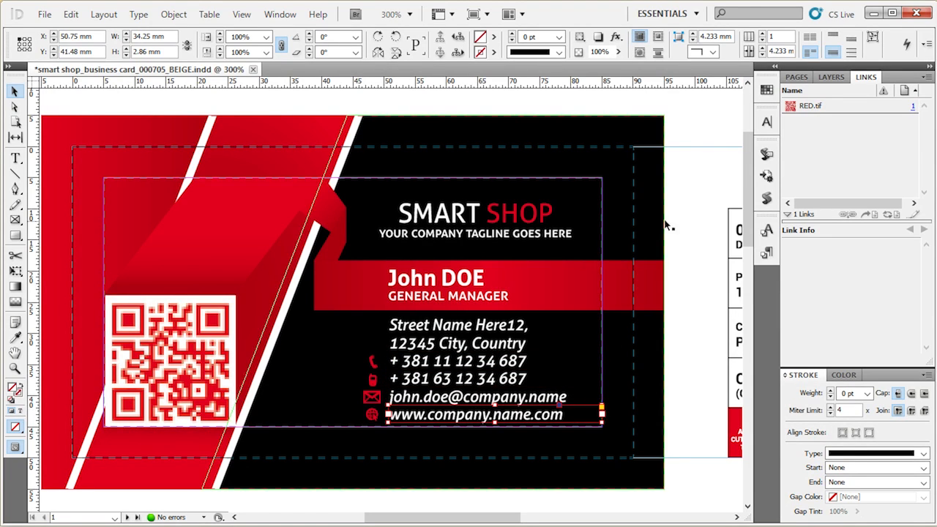
pyautogui.click(688, 203)
# Step: Try the BEIGE 1 swatch as the address text frame's fill, and reset the fill to None
pyautogui.click(460, 331)
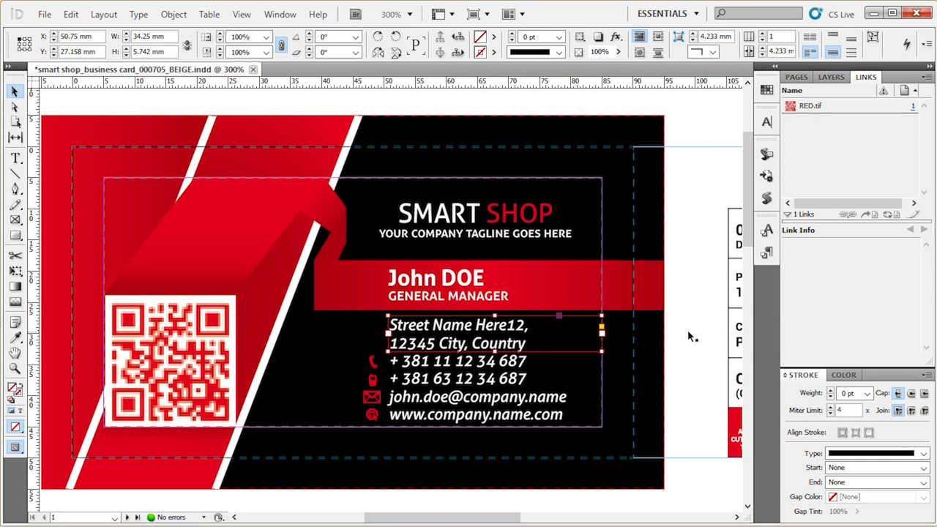
pyautogui.click(766, 89)
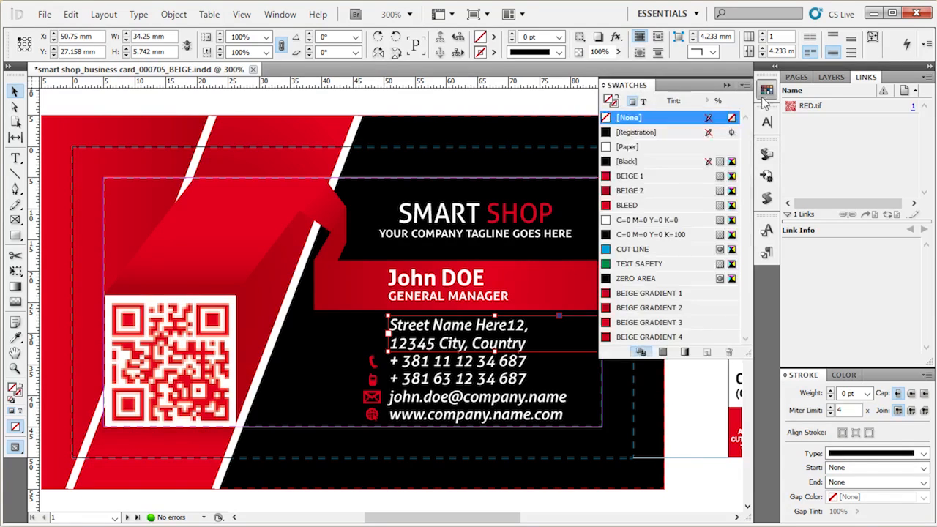
pyautogui.click(670, 177)
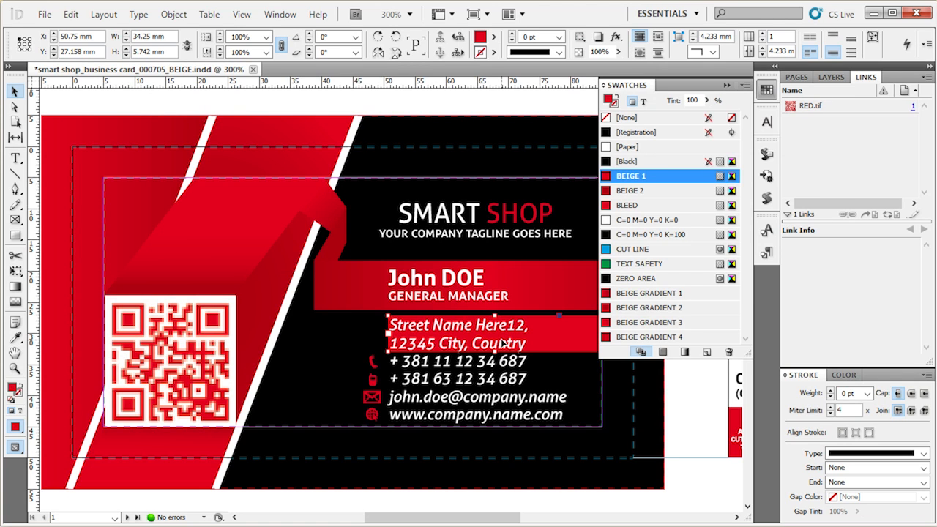
pyautogui.click(681, 116)
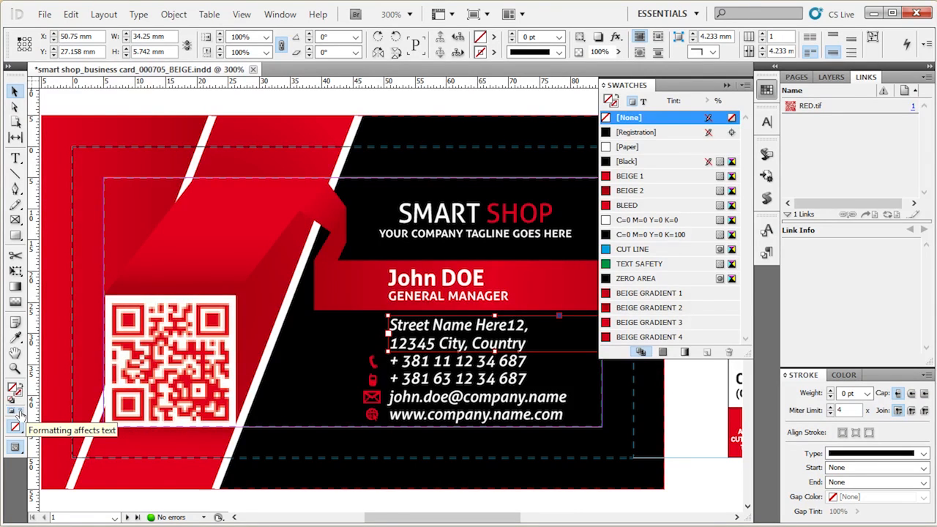
# Step: Make formatting affect the text of the address frame and colour that text with the BEIGE 1 swatch
pyautogui.click(19, 412)
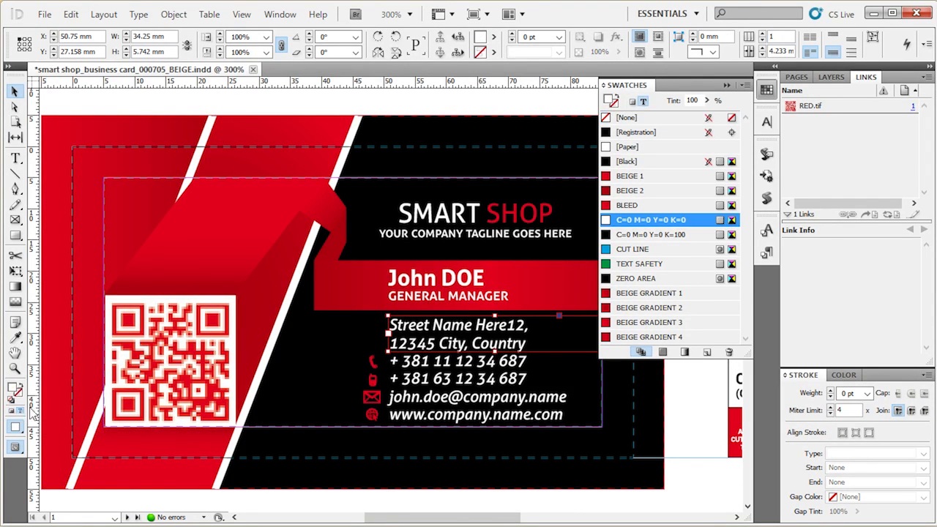
pyautogui.click(679, 178)
pyautogui.click(518, 96)
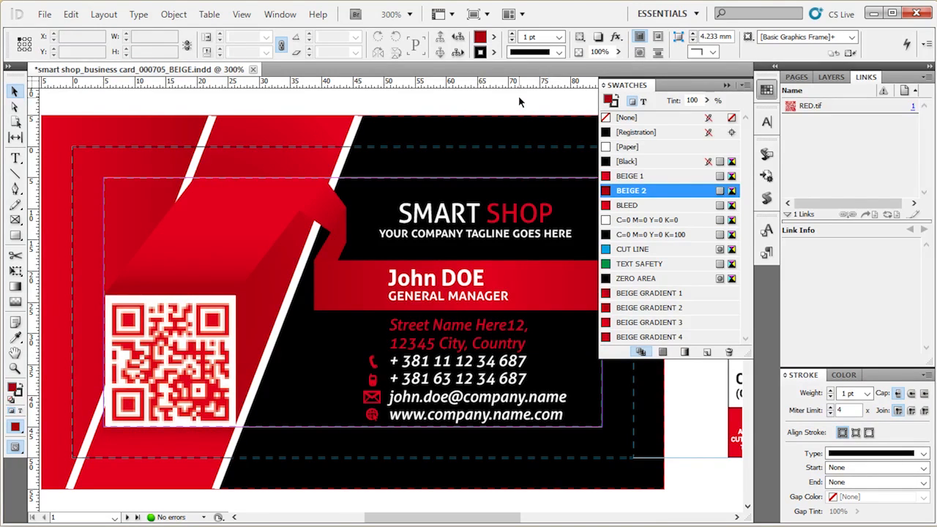
pyautogui.click(766, 89)
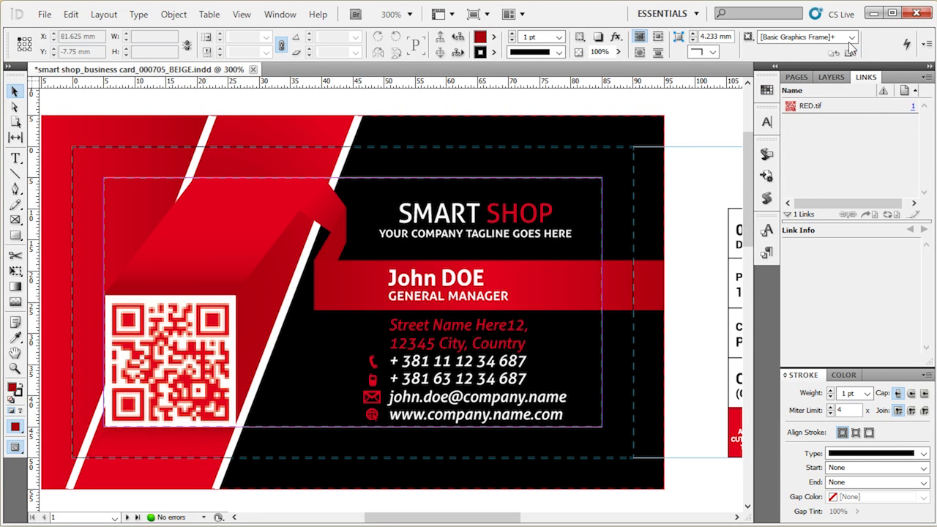
# Step: Check the character formatting of the company tagline text, and minimise the program window
pyautogui.click(476, 211)
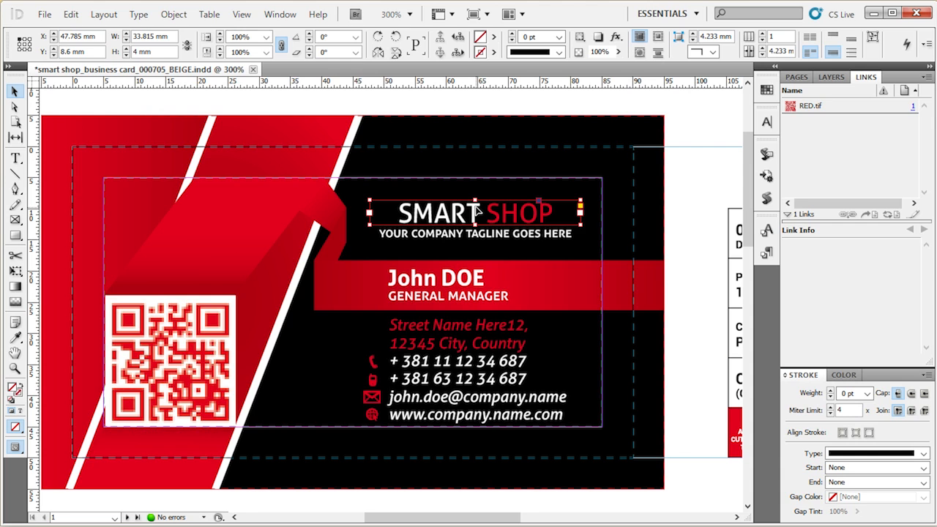
pyautogui.click(476, 234)
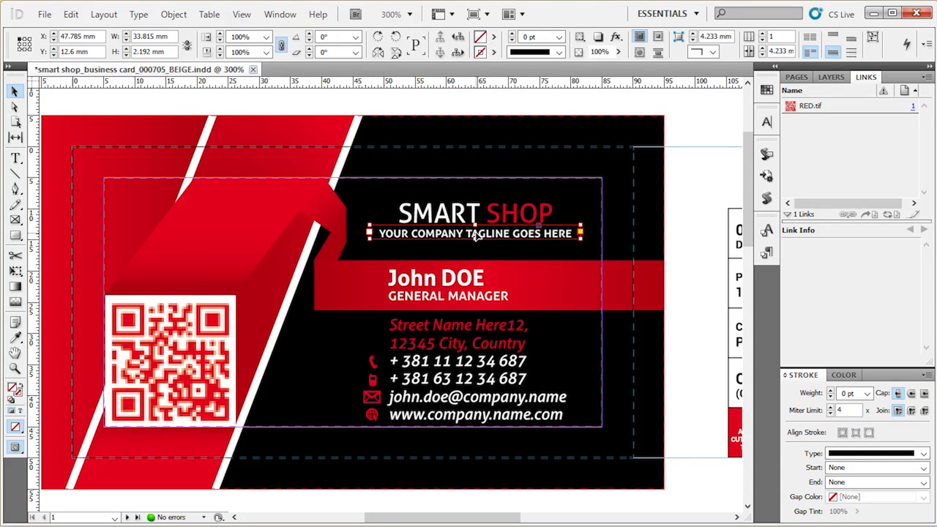
pyautogui.click(288, 16)
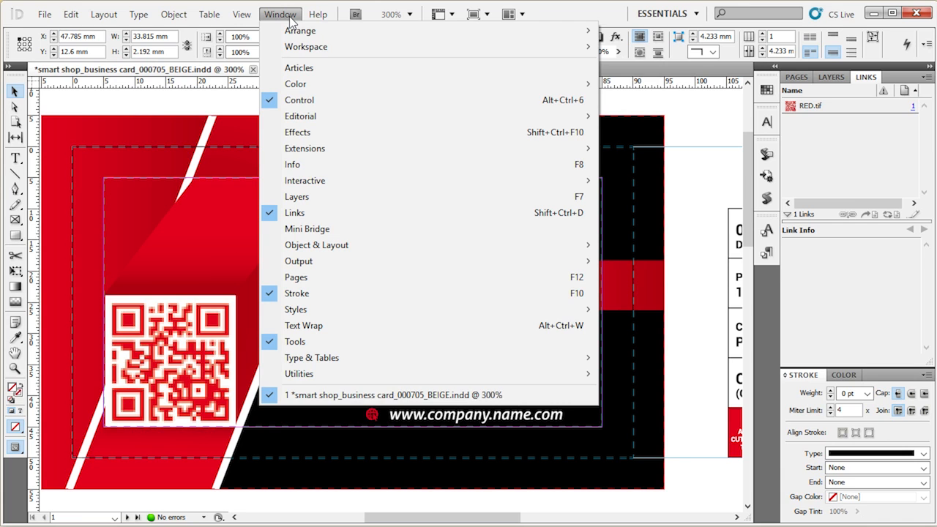
pyautogui.moveTo(359, 363)
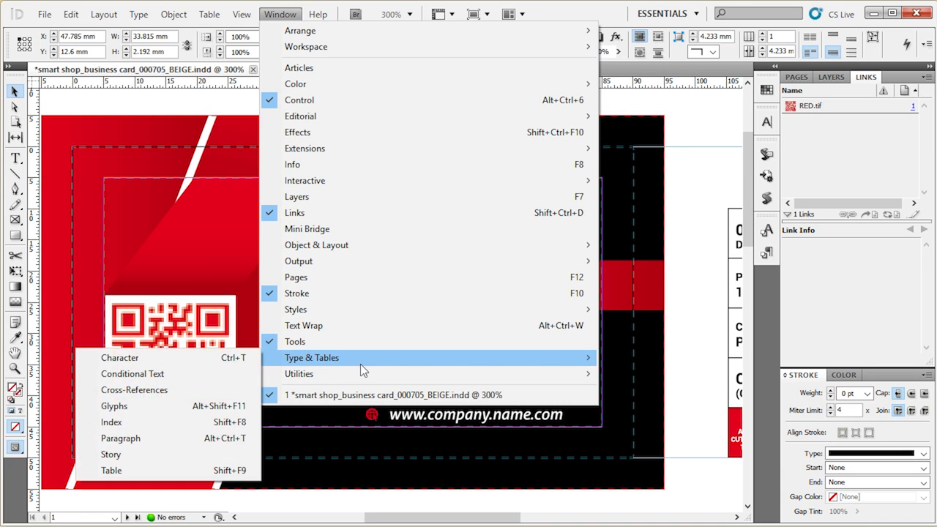
pyautogui.click(233, 358)
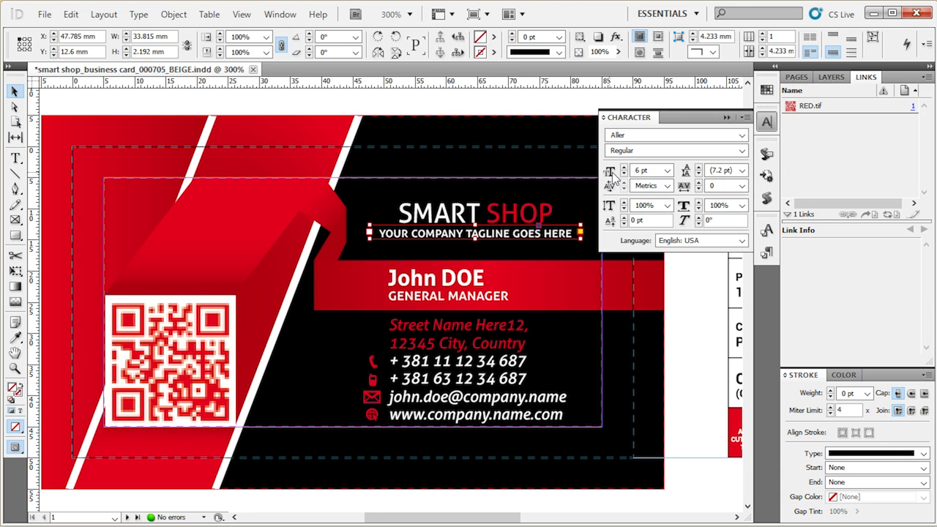
pyautogui.hotkey('ctrl', 'shift', 'a')
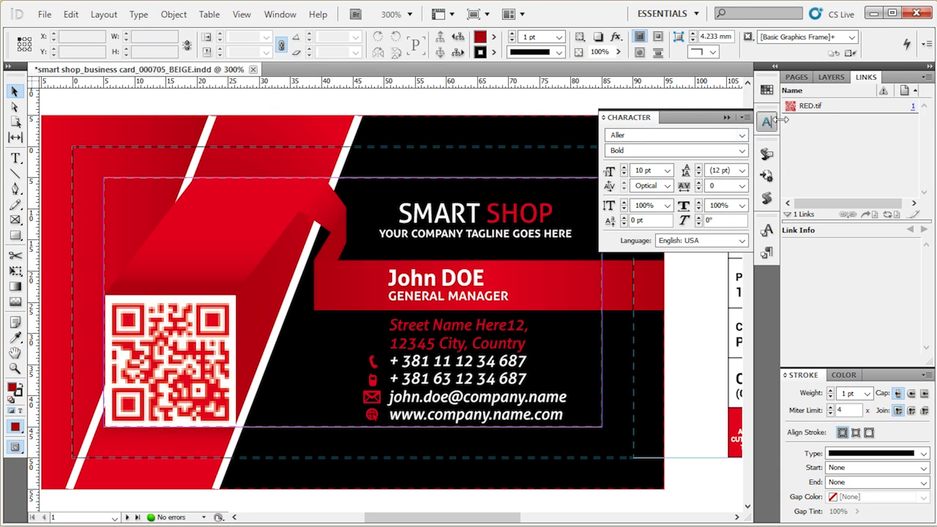
pyautogui.click(767, 122)
pyautogui.click(875, 14)
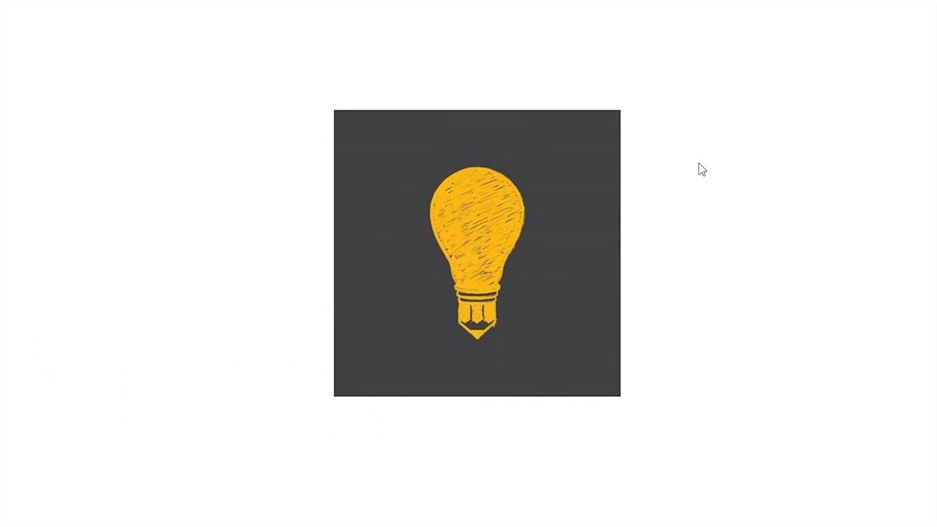